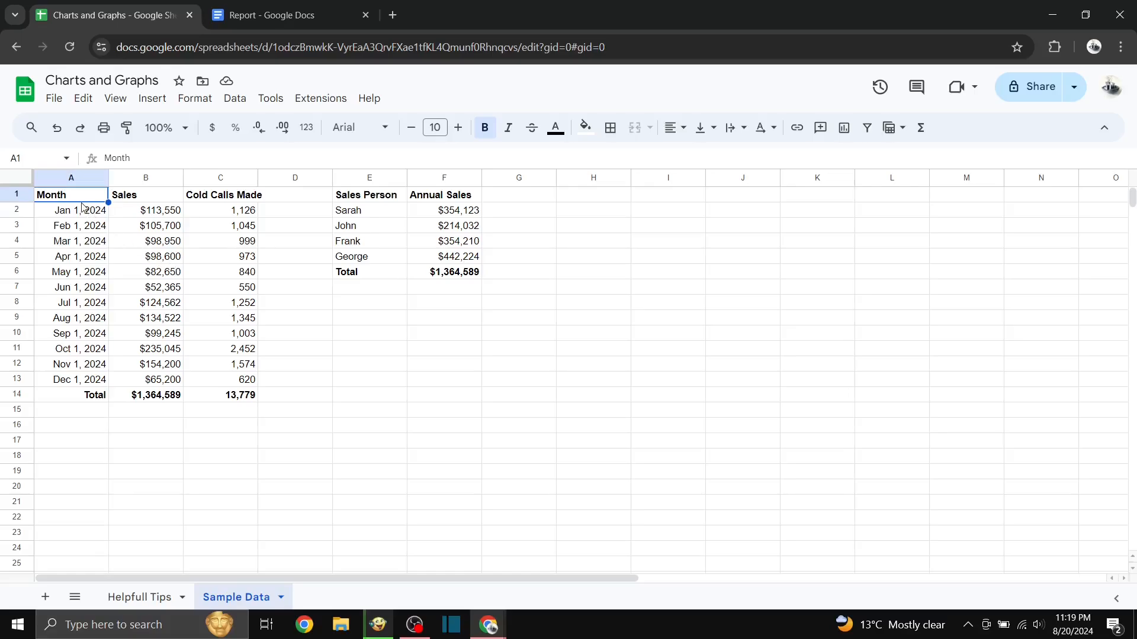
# - Insert a chart from the Month and Sales data in A1:B13
pyautogui.moveTo(79, 199); pyautogui.dragTo(148, 382)
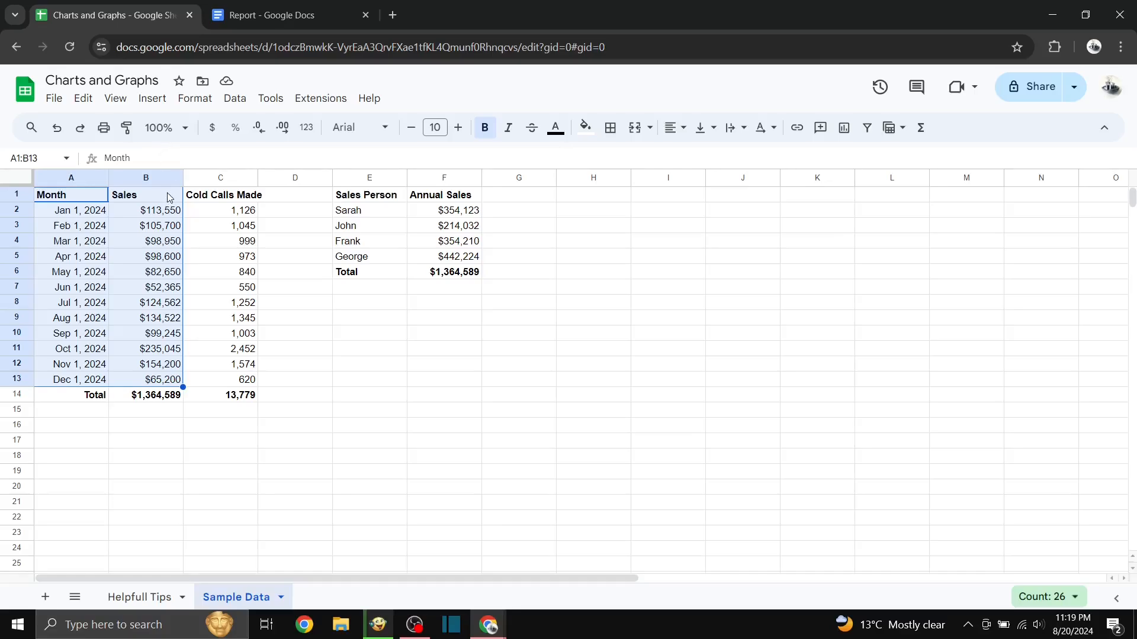
pyautogui.click(158, 105)
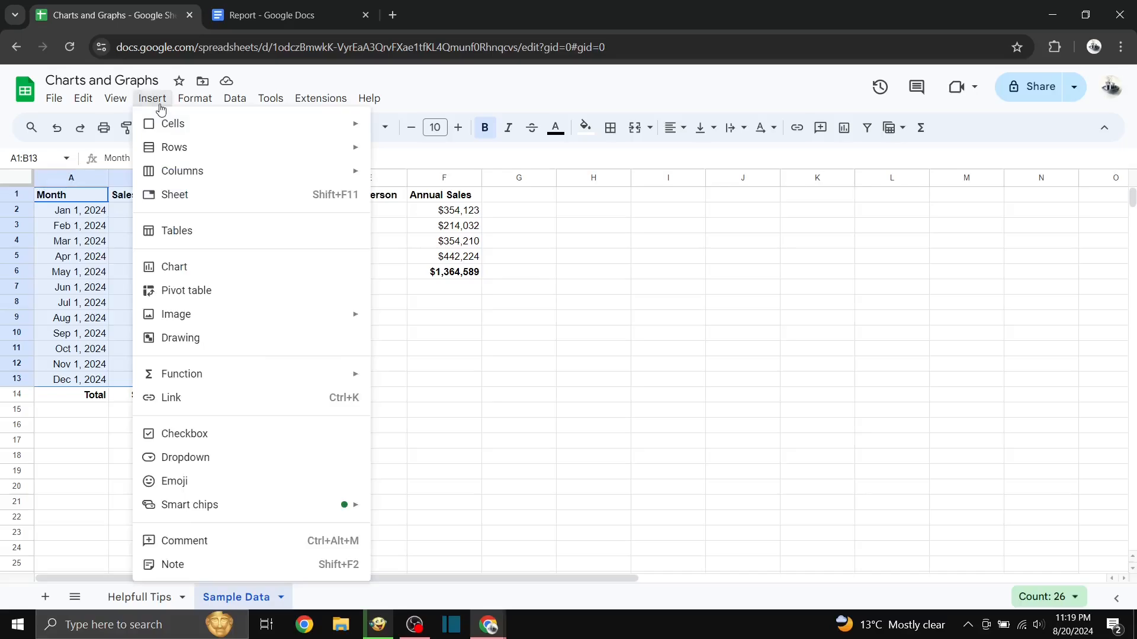
pyautogui.click(175, 267)
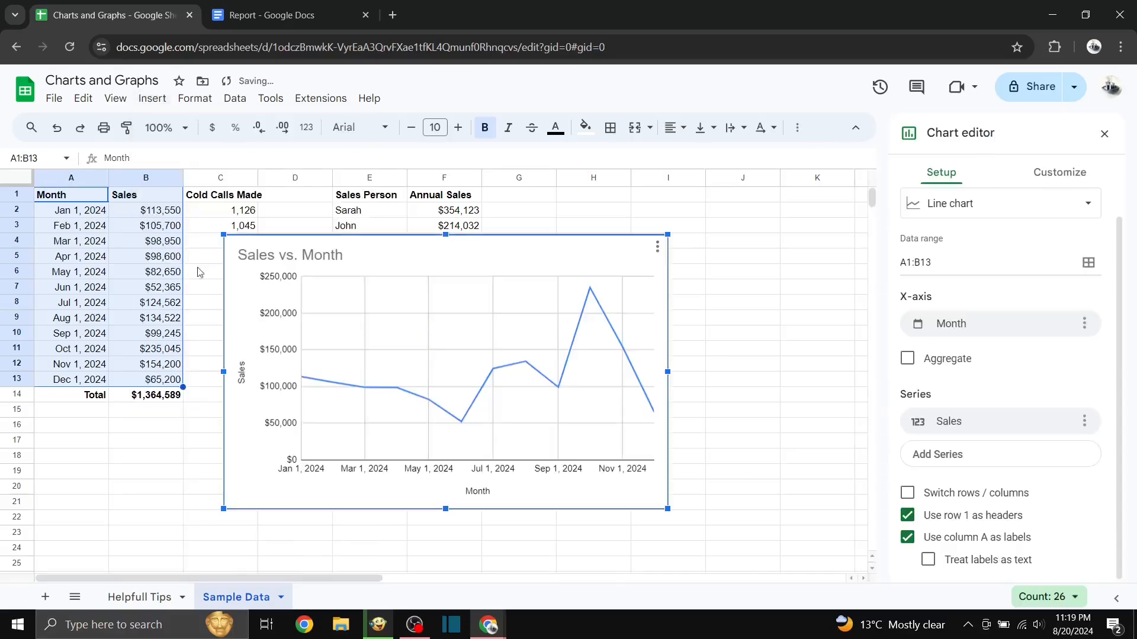
pyautogui.click(695, 289)
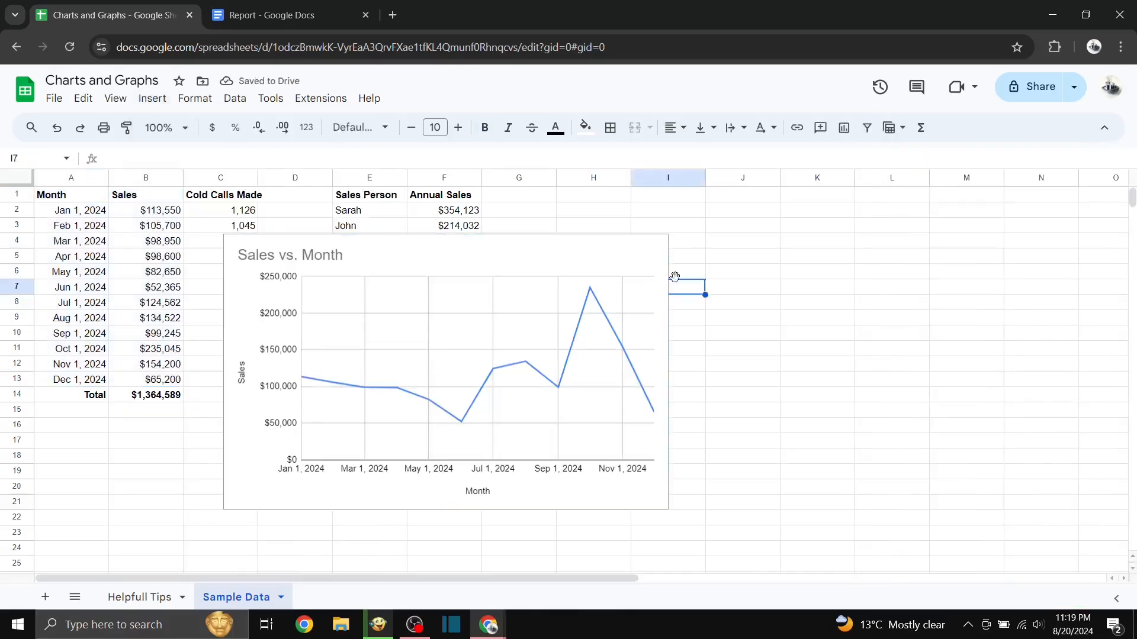
# - Reopen the Sales vs. Month chart for editing and change its type to a column chart
pyautogui.click(618, 249)
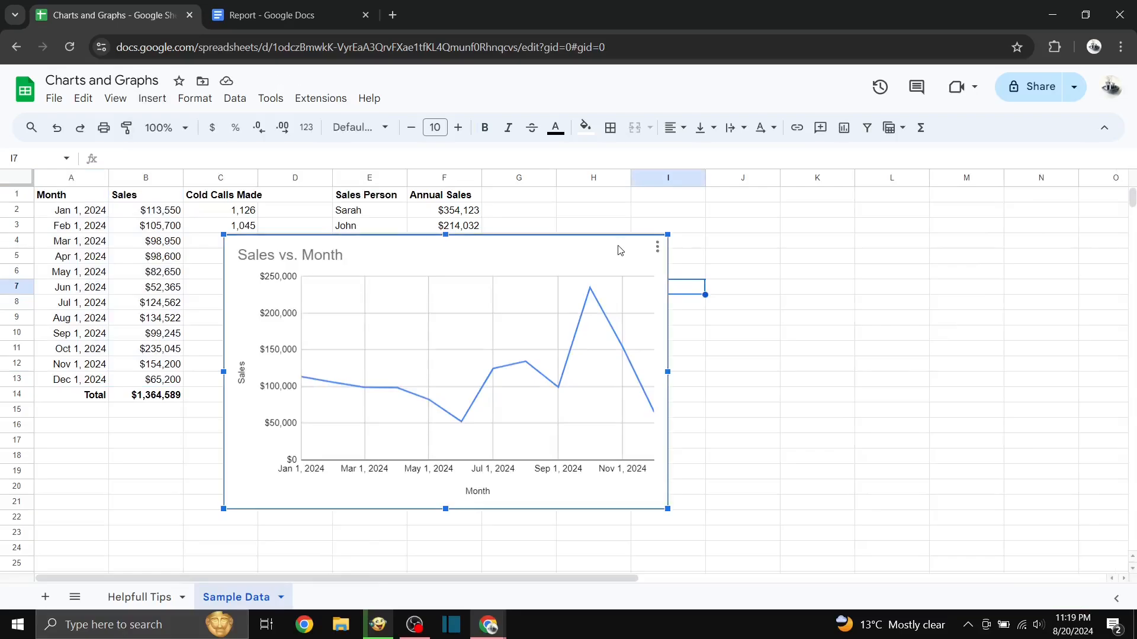
pyautogui.click(657, 256)
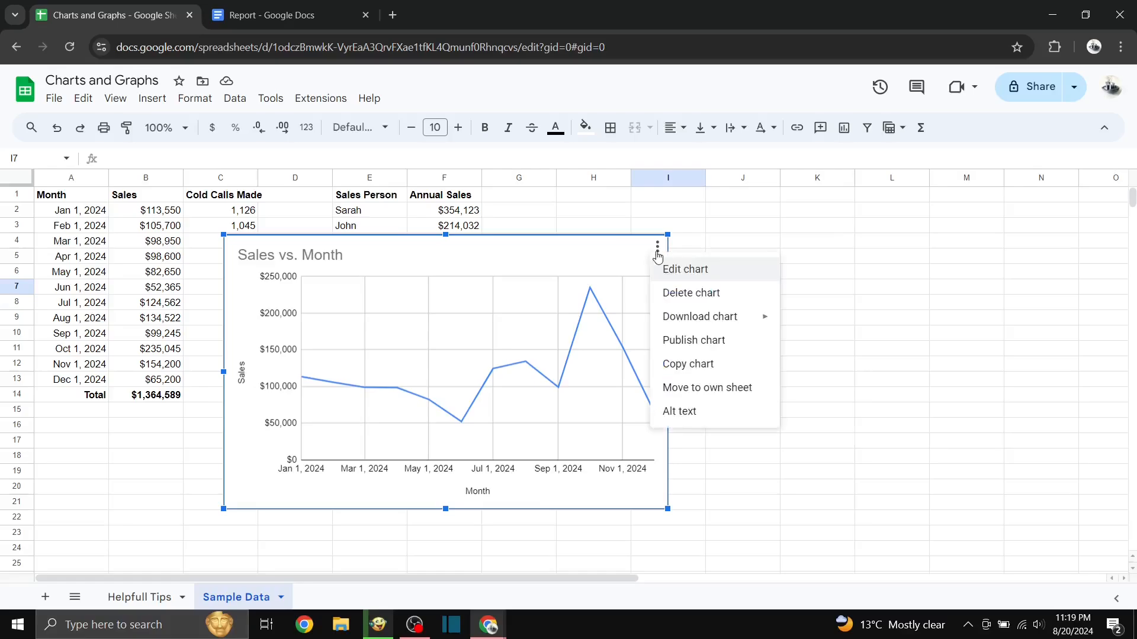
pyautogui.click(683, 271)
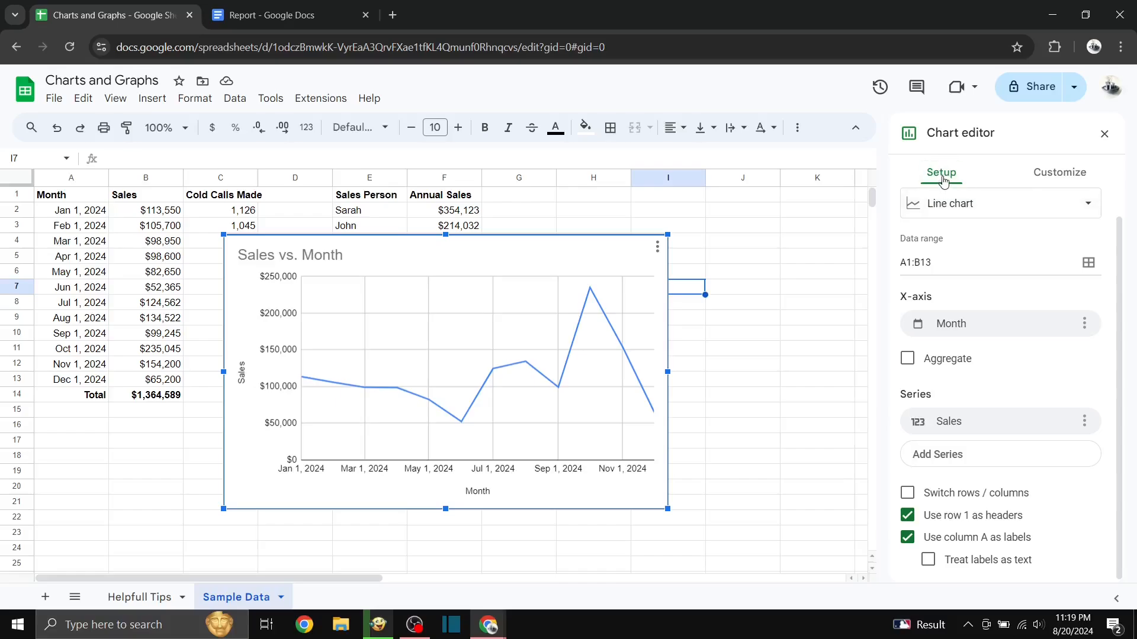
pyautogui.click(953, 202)
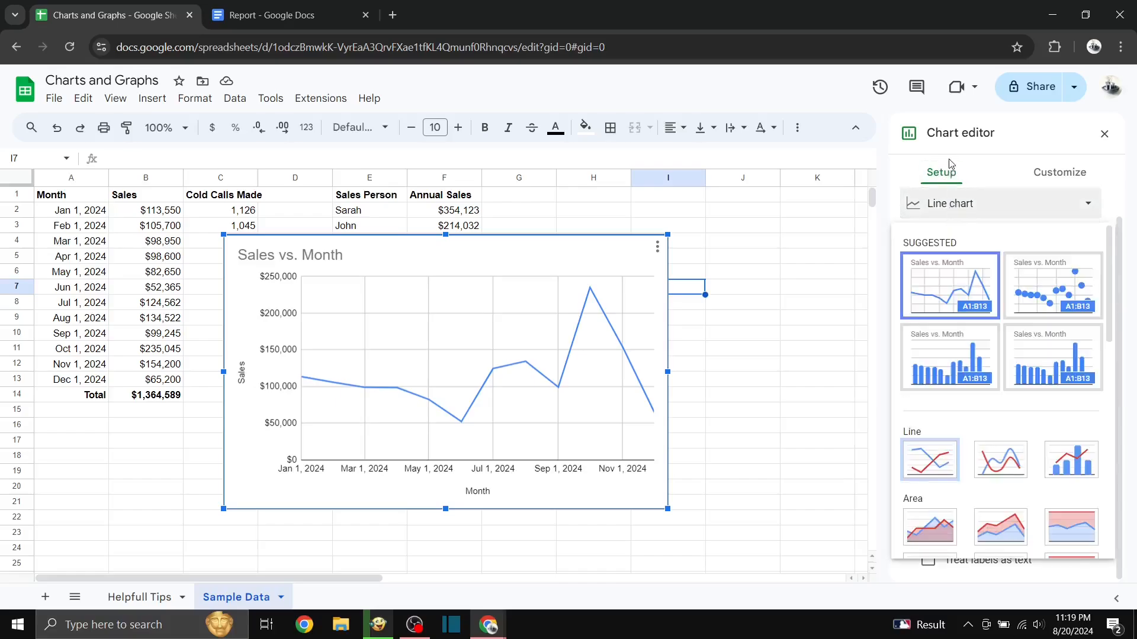
pyautogui.click(1016, 359)
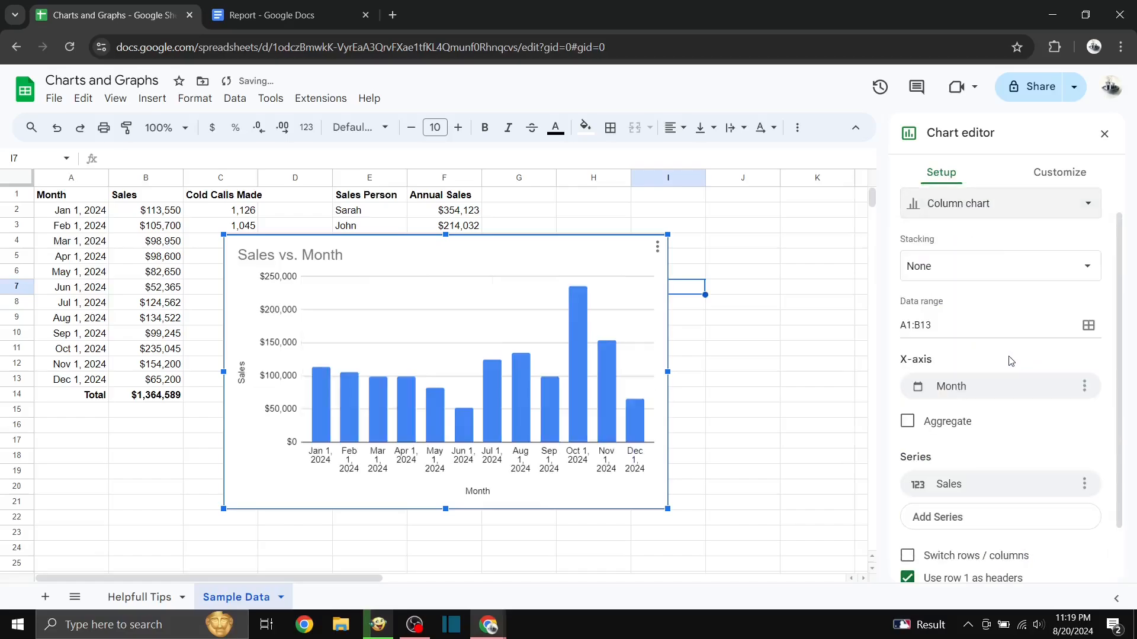
# - Replace the column chart's title with "monthly sales data"
pyautogui.click(1067, 175)
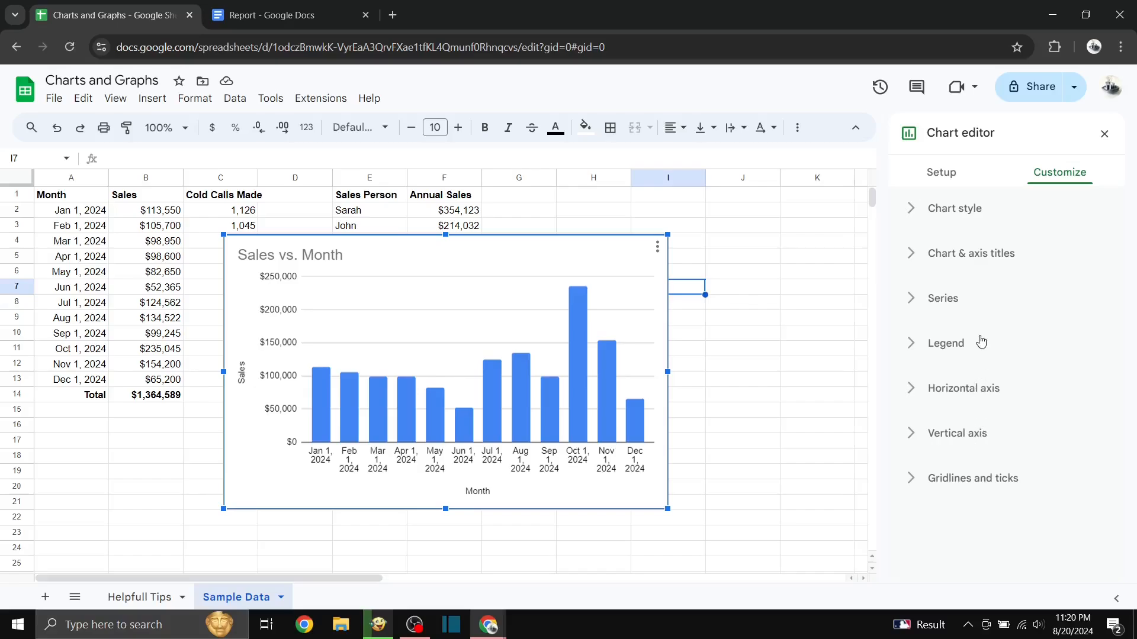
pyautogui.click(979, 262)
pyautogui.doubleClick(952, 365)
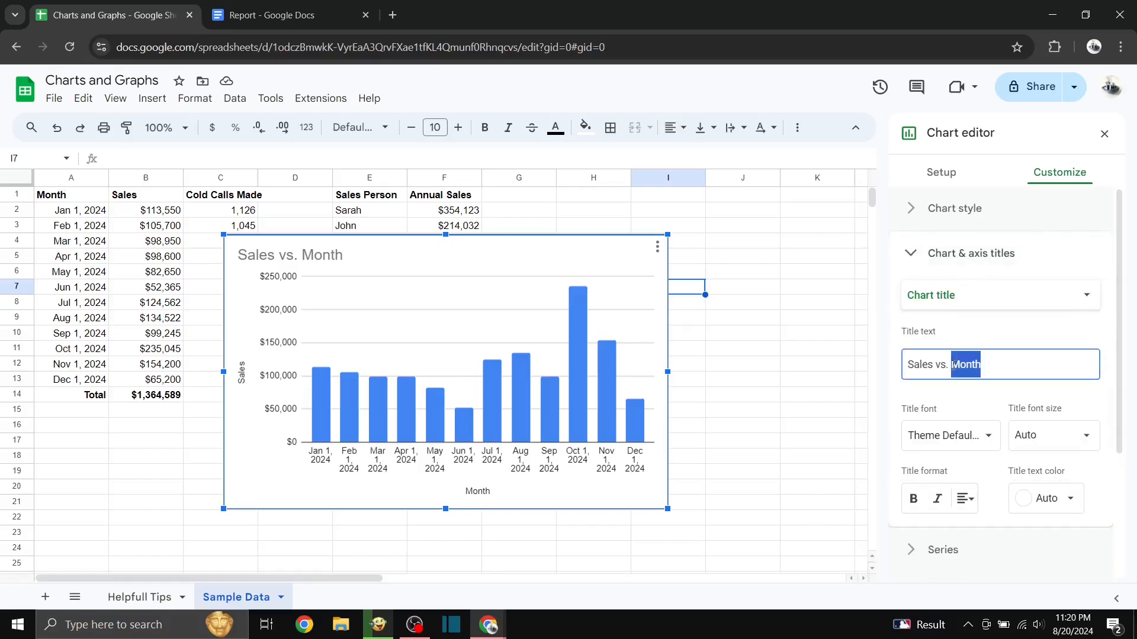
pyautogui.hotkey('ctrl', 'a')
pyautogui.write('mon')
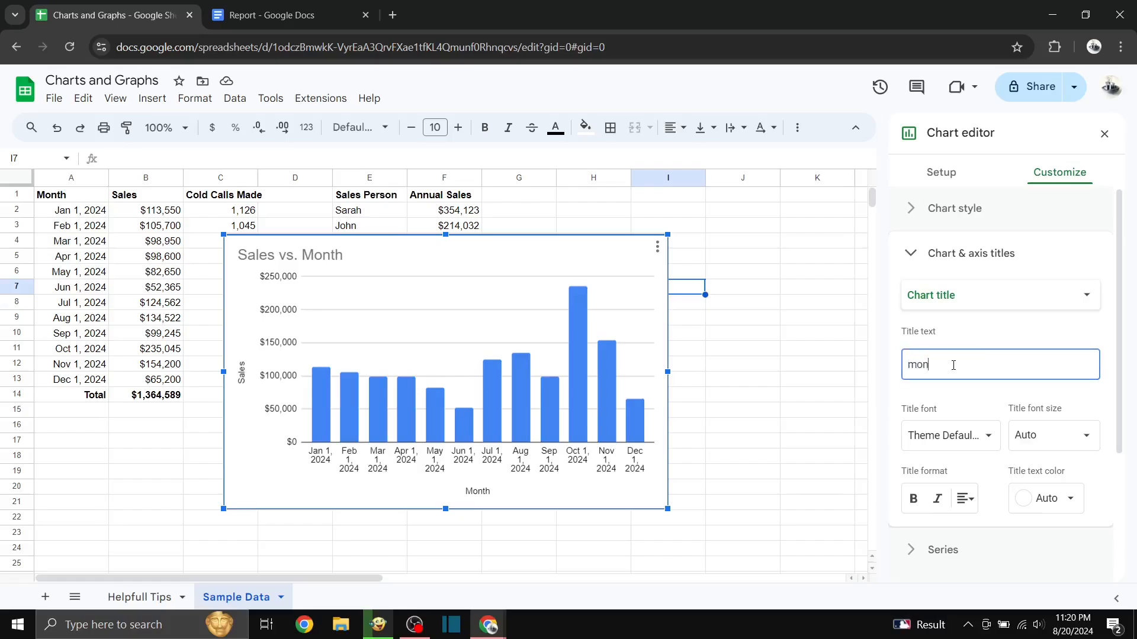
pyautogui.write('thly s')
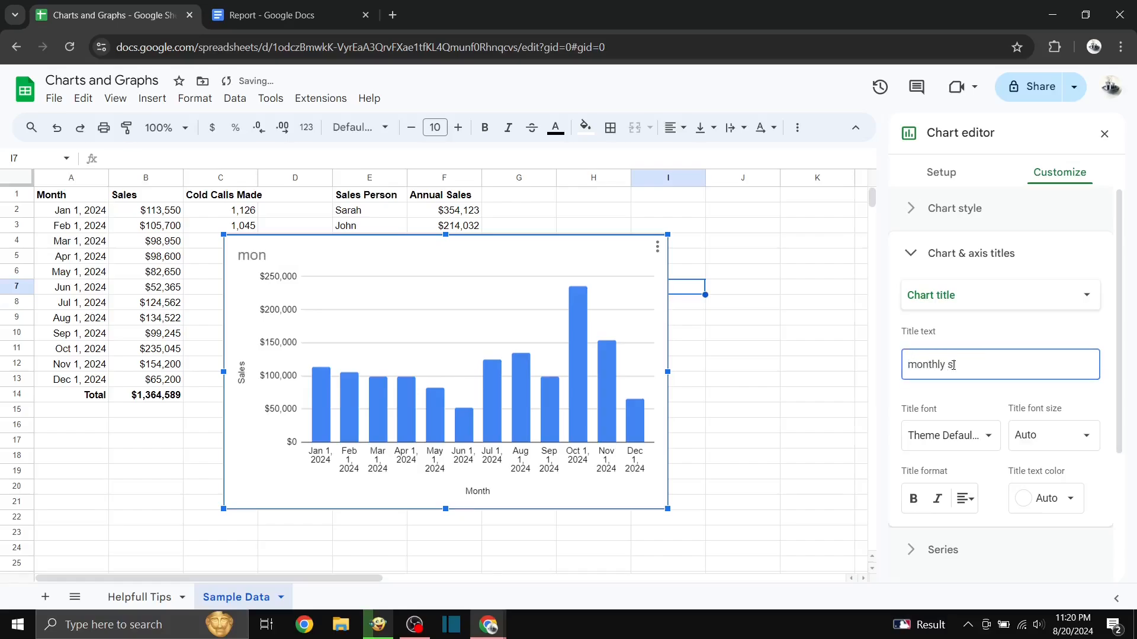
pyautogui.write('ales data')
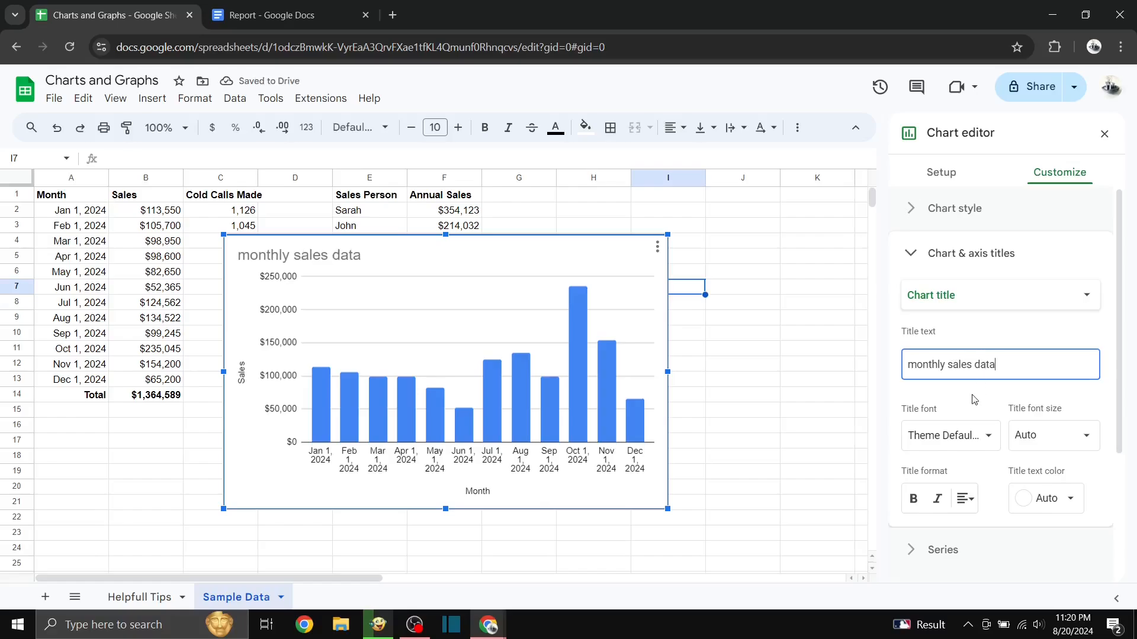
pyautogui.click(1000, 264)
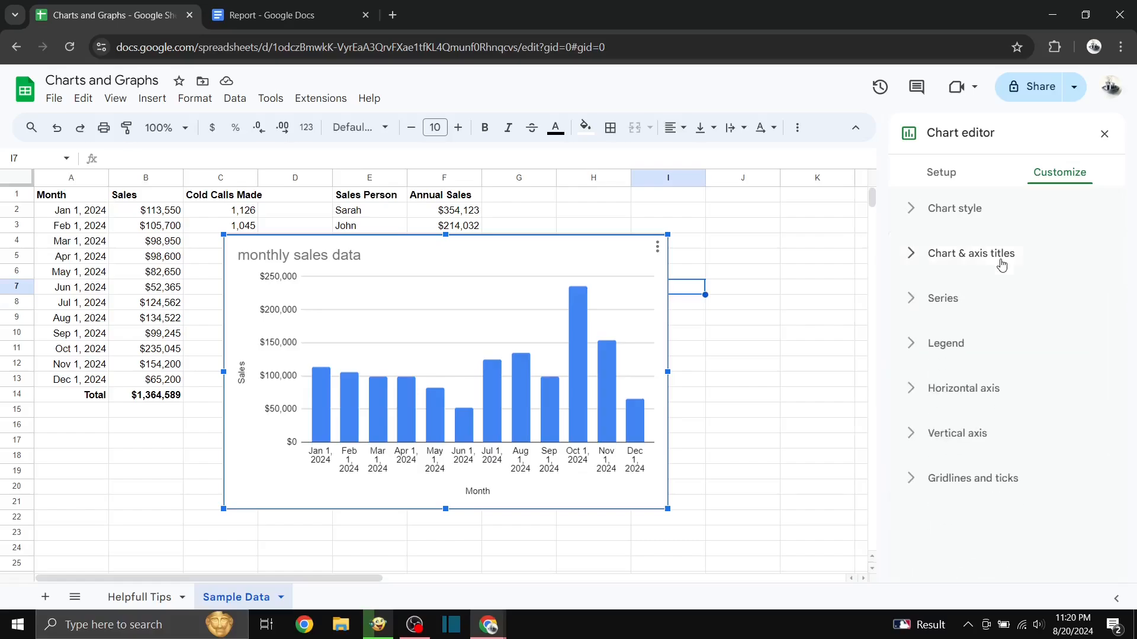
# - Add a trendline to the chart's Sales series and move the chart below the Sales Person table
pyautogui.click(942, 306)
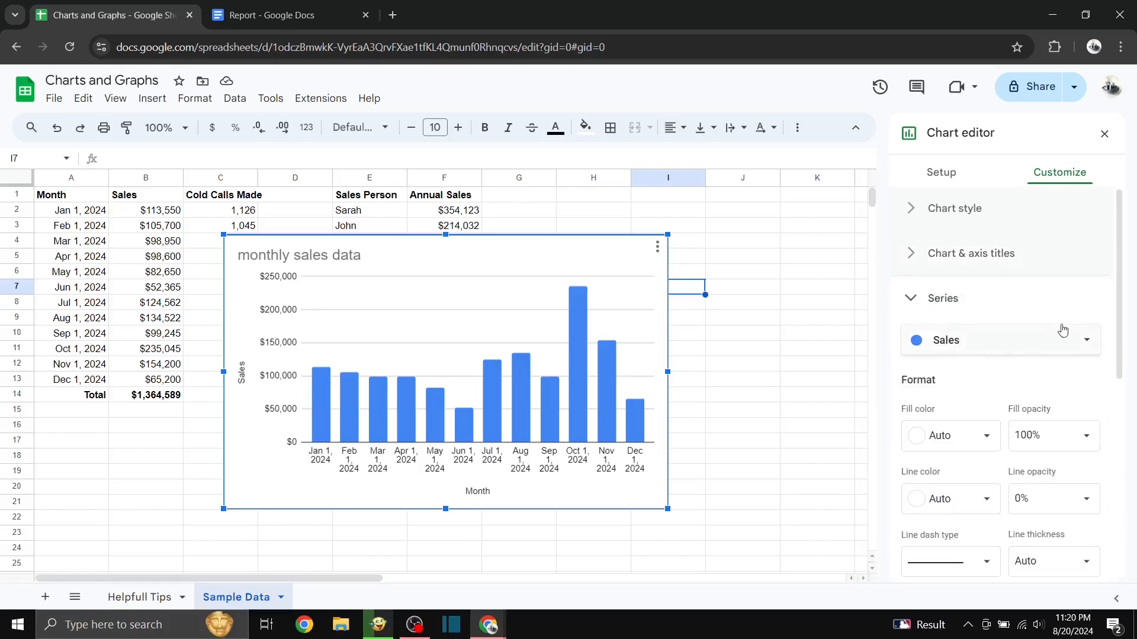
pyautogui.scroll(-5, 928, 502)
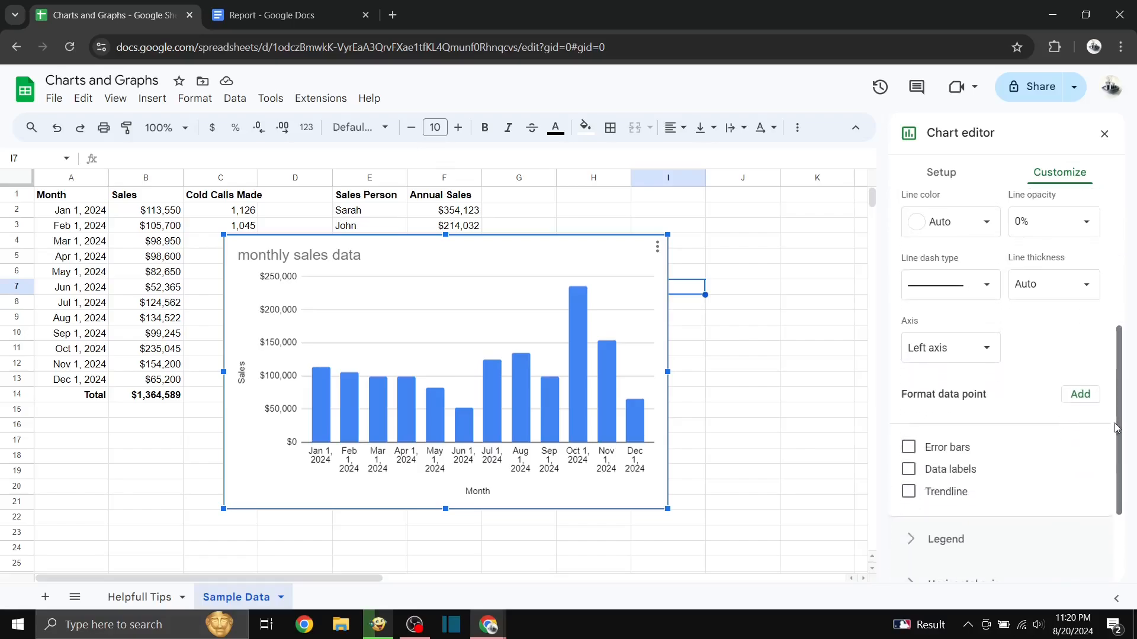
pyautogui.click(910, 495)
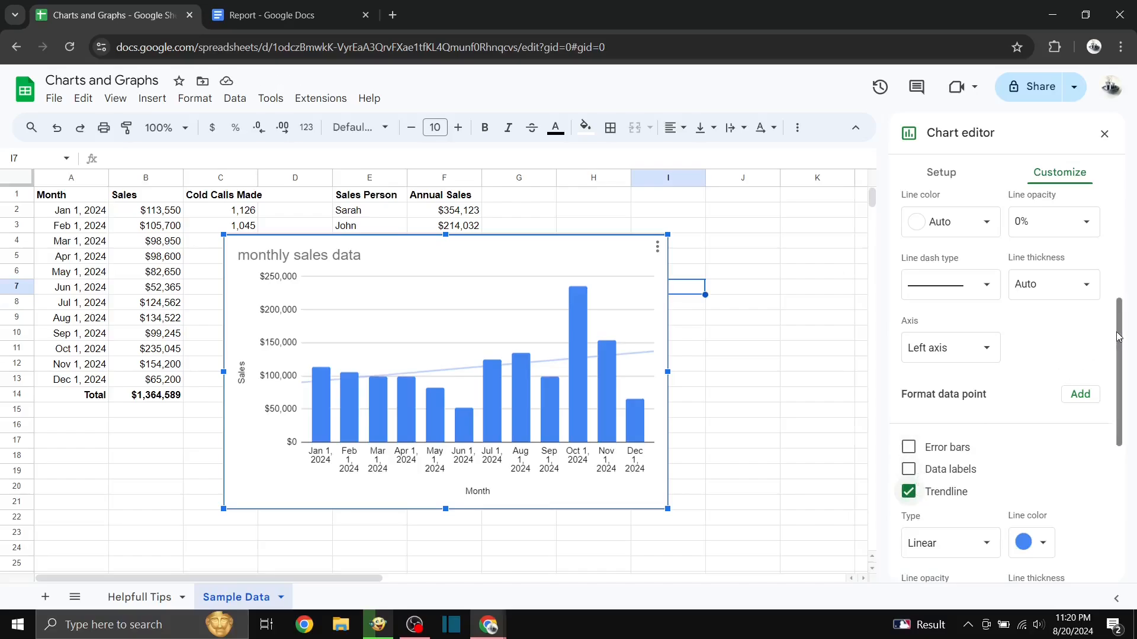
pyautogui.moveTo(1117, 337); pyautogui.dragTo(1113, 237)
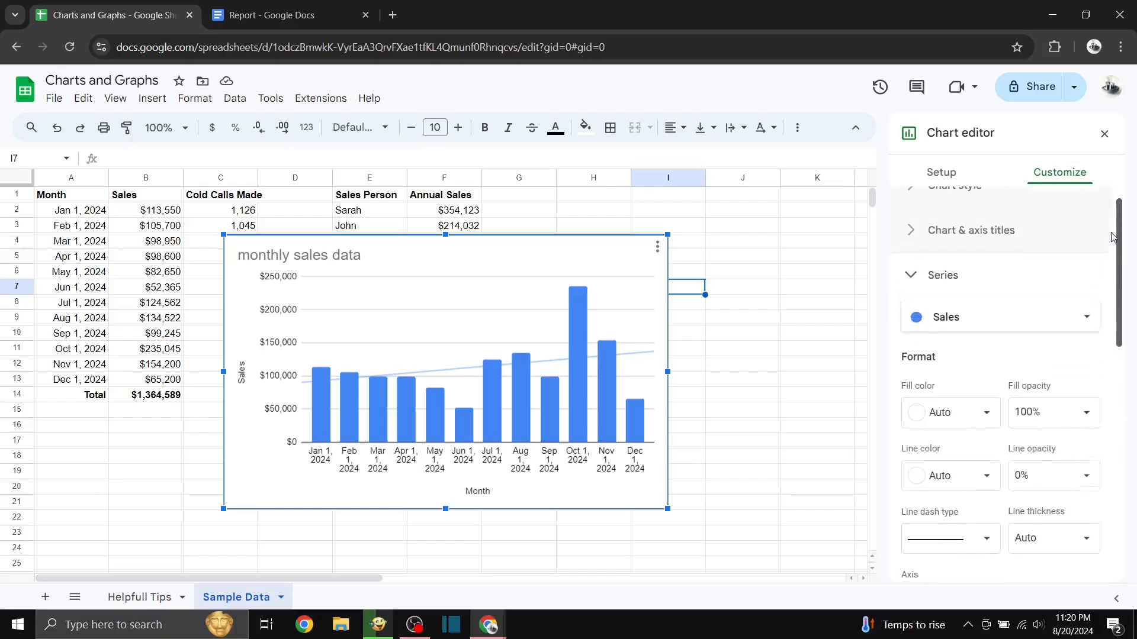
pyautogui.click(945, 278)
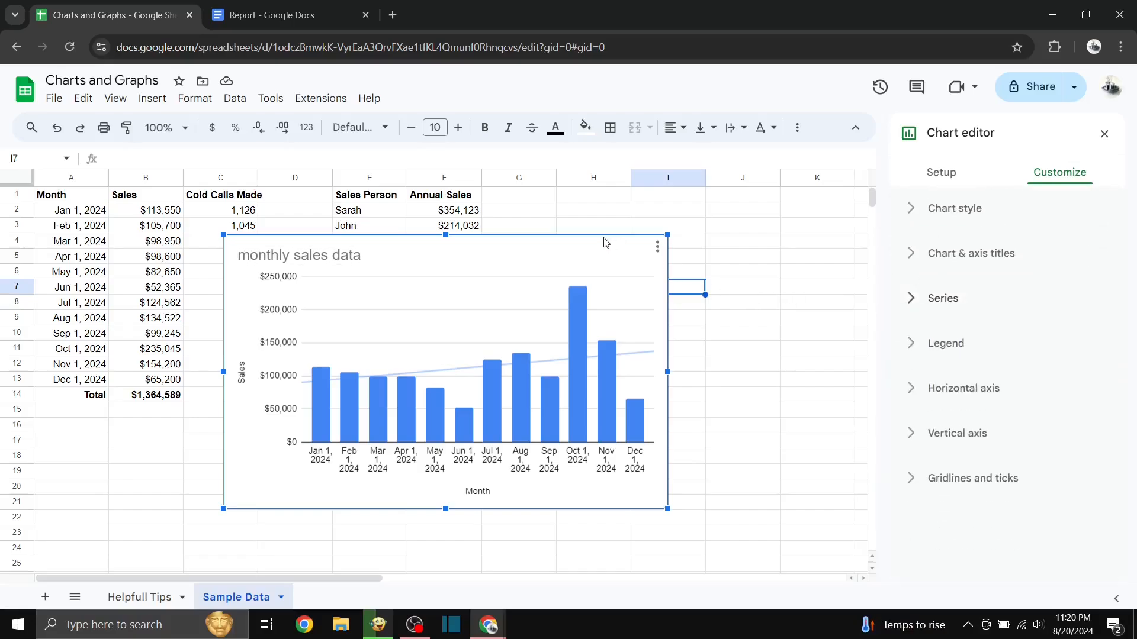
pyautogui.moveTo(605, 242); pyautogui.dragTo(737, 318)
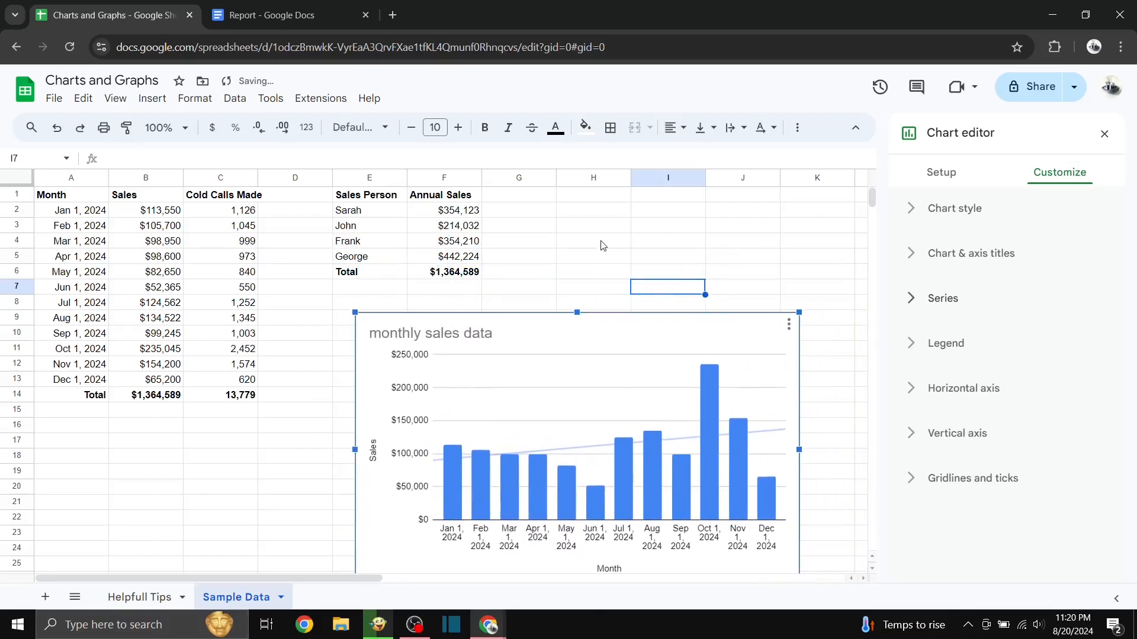
pyautogui.click(596, 243)
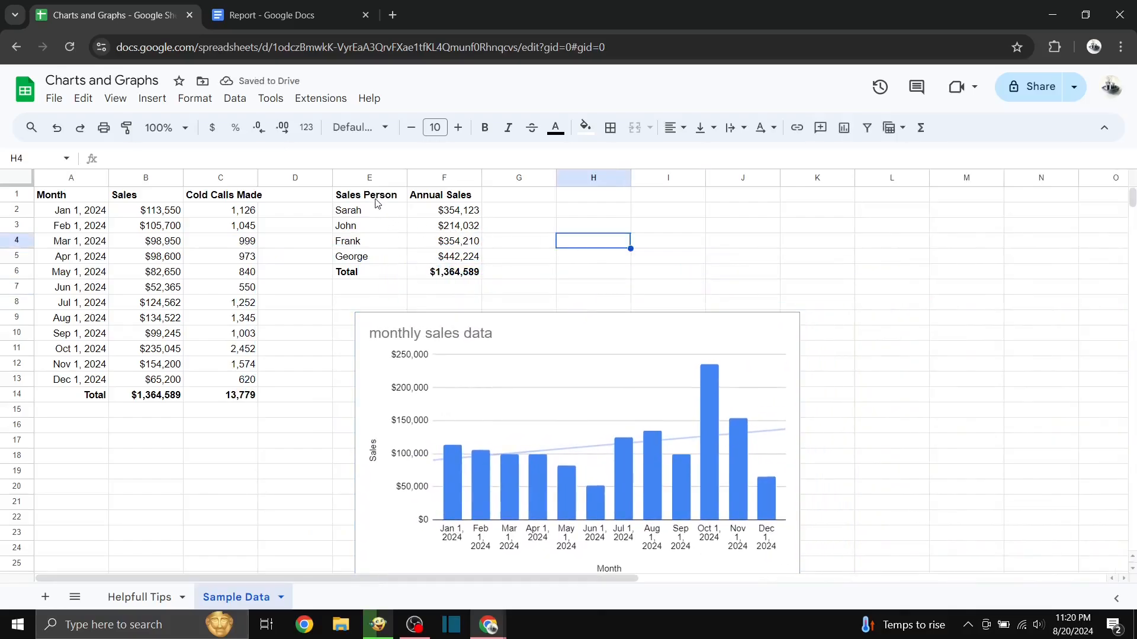
# - Insert a chart from the sales person data in E2:F5 and change its type to a pie chart
pyautogui.moveTo(373, 215); pyautogui.dragTo(462, 264)
pyautogui.click(152, 99)
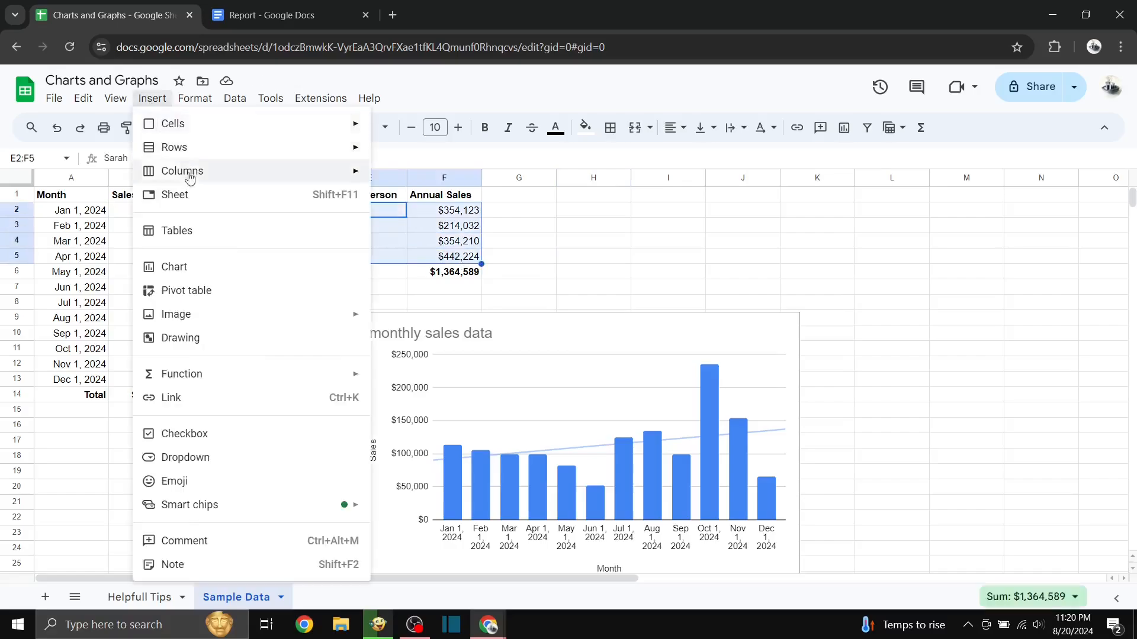
pyautogui.click(205, 267)
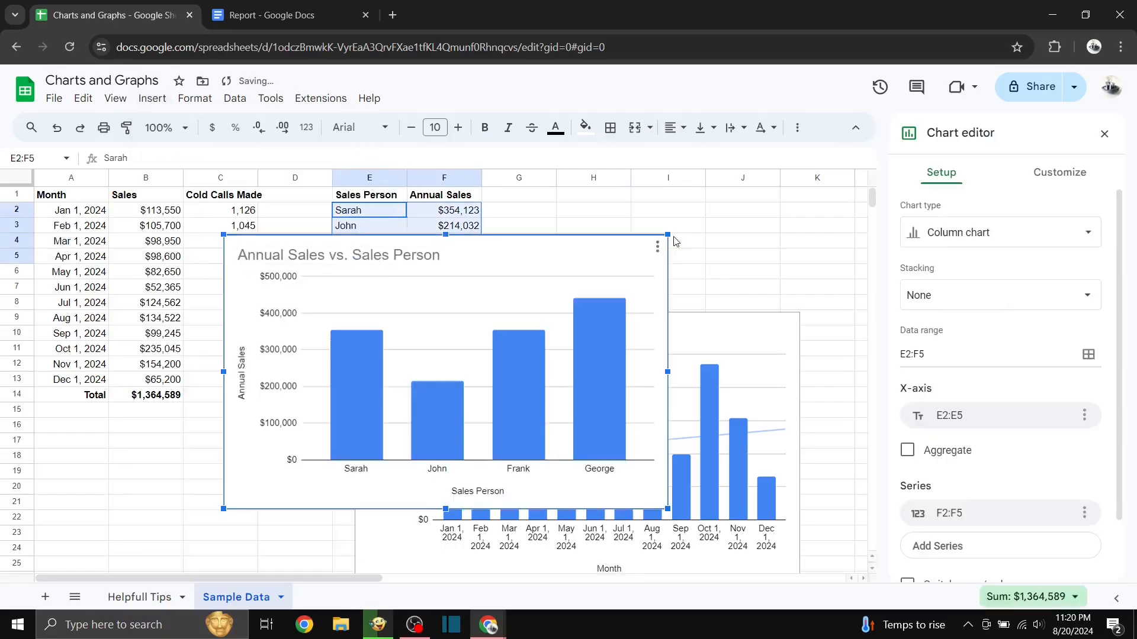
pyautogui.click(981, 234)
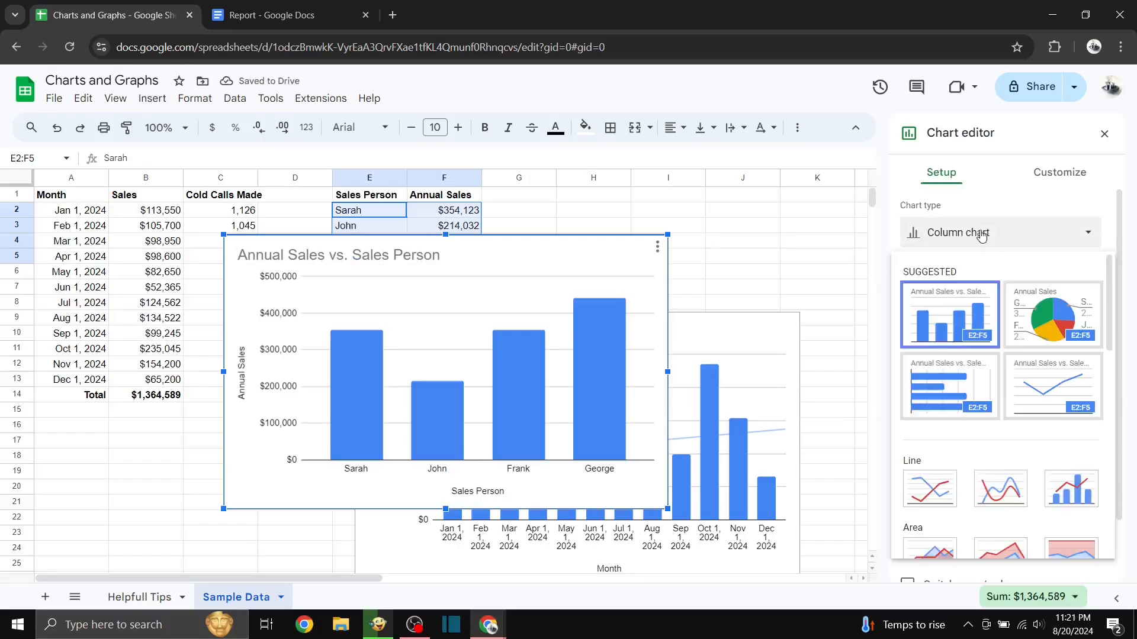
pyautogui.click(1037, 325)
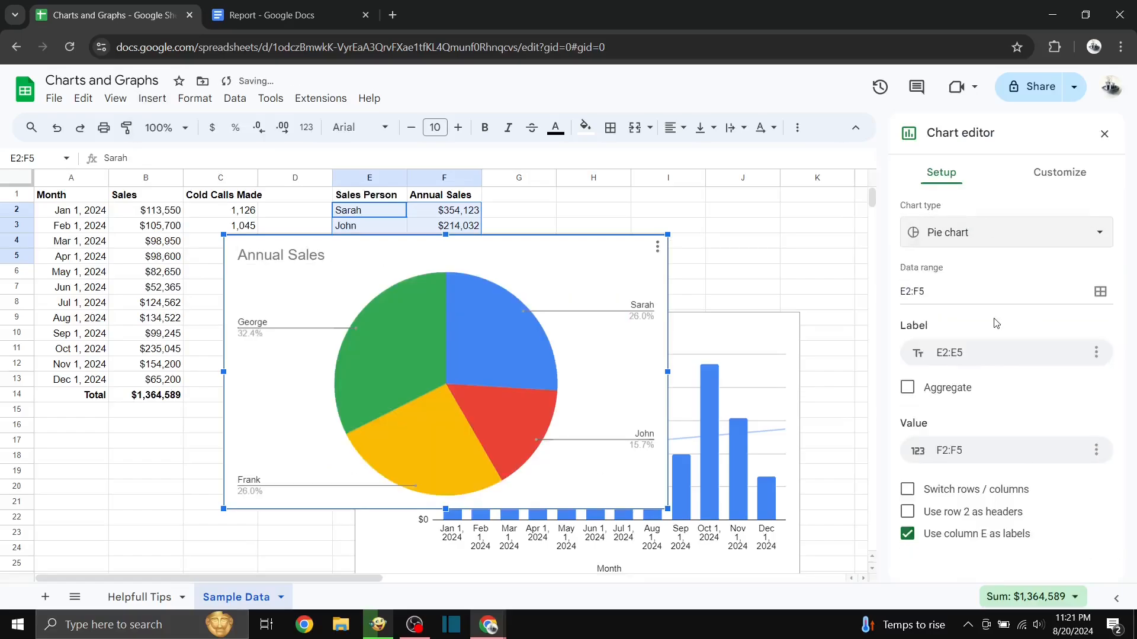
# - Give the pie chart a gray background and enable the Maximize and 3D options
pyautogui.click(1063, 175)
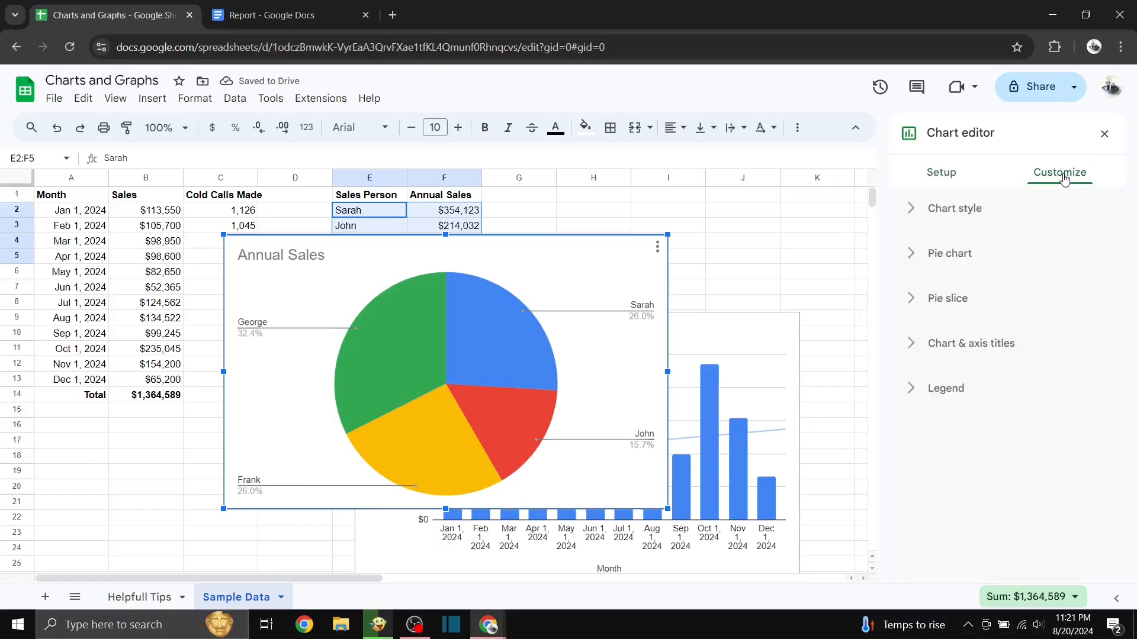
pyautogui.click(963, 210)
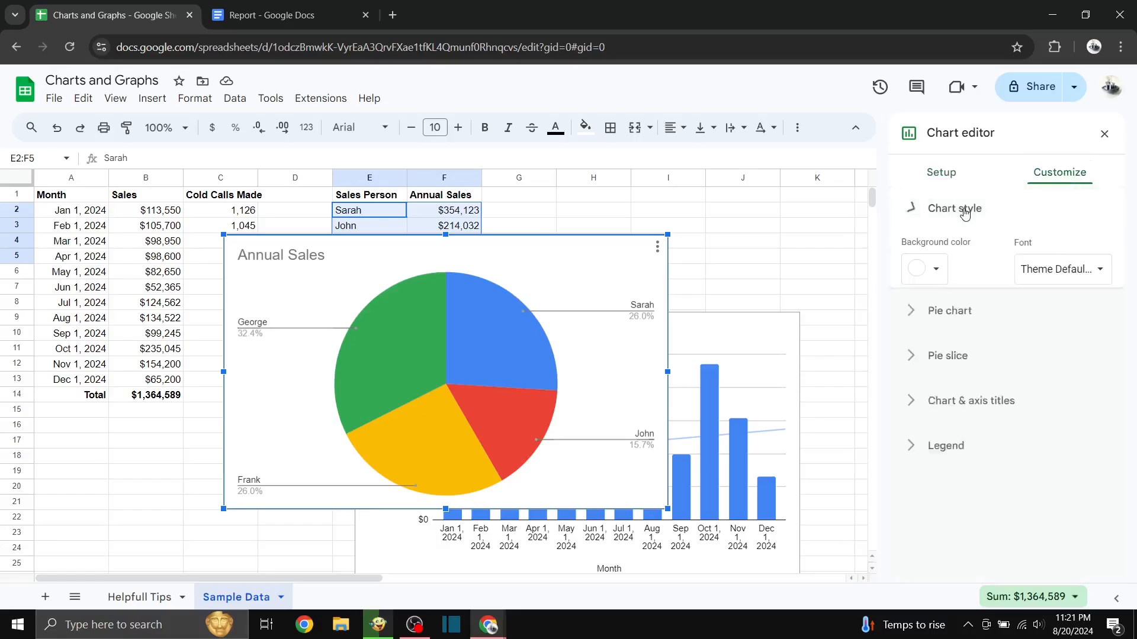
pyautogui.click(937, 272)
pyautogui.click(966, 328)
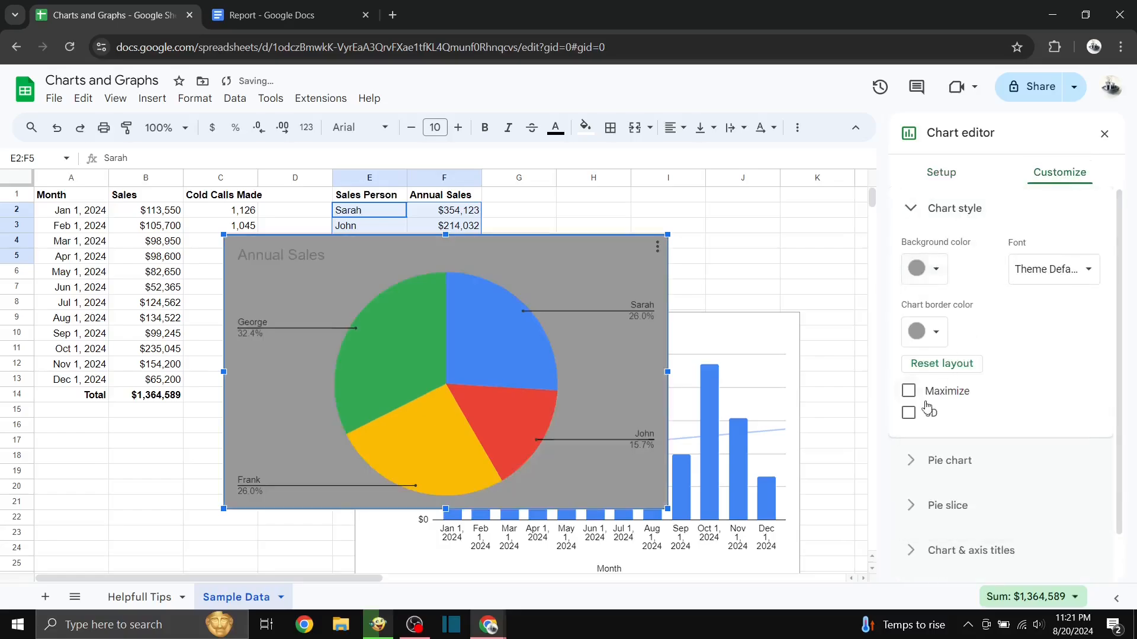
pyautogui.click(908, 391)
pyautogui.click(910, 414)
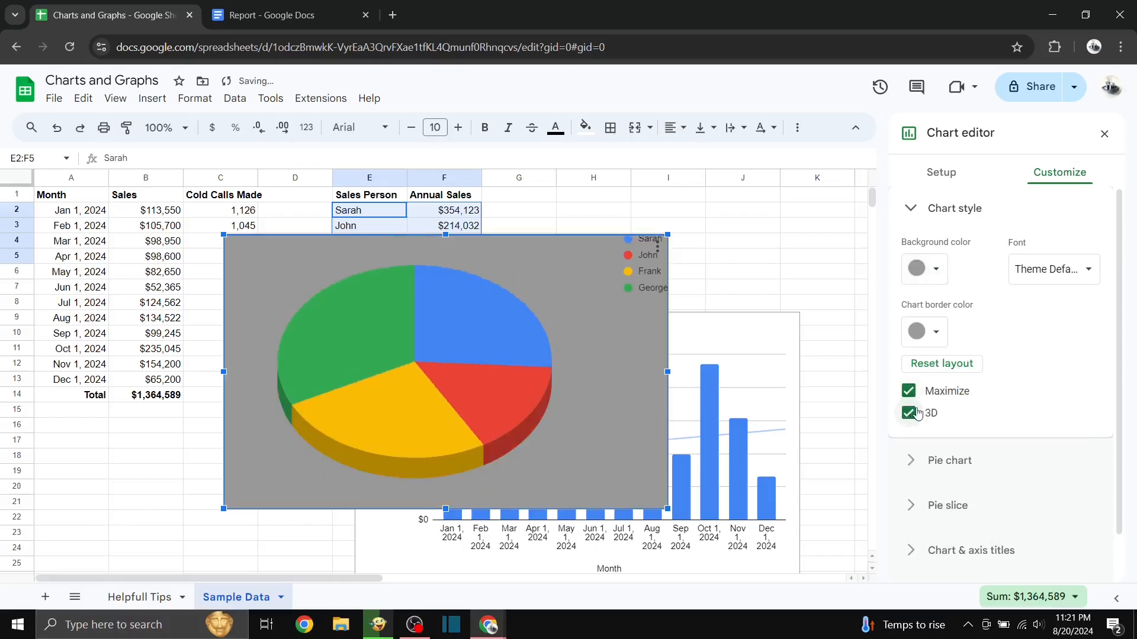
# - Try Arial as the pie chart's font, and settle on Wide
pyautogui.click(1079, 270)
pyautogui.click(1059, 301)
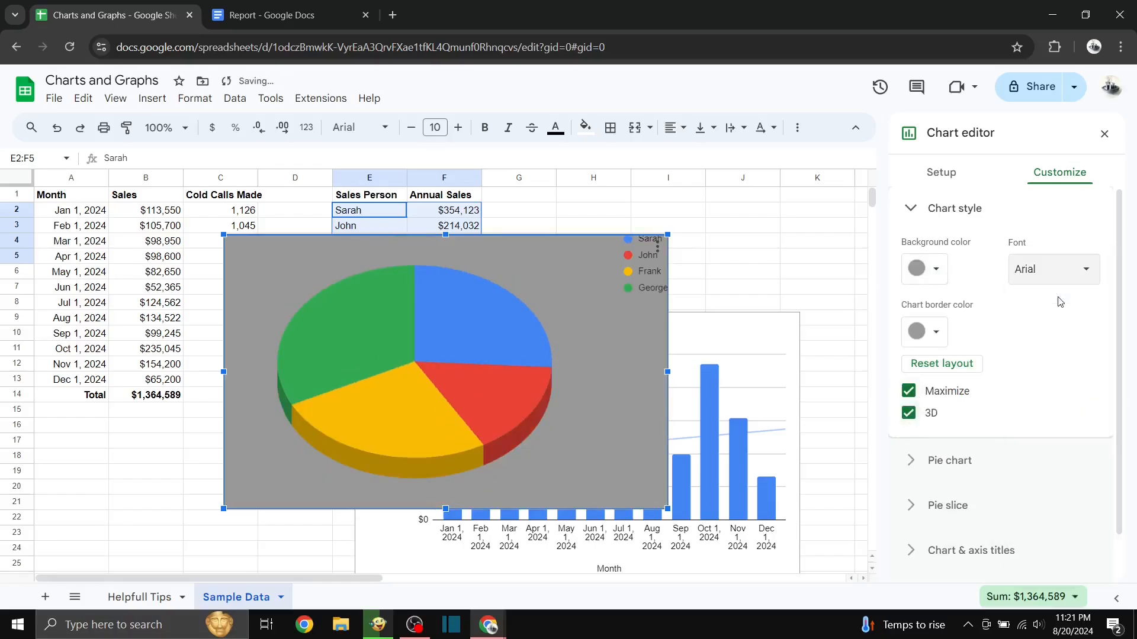
pyautogui.click(1066, 273)
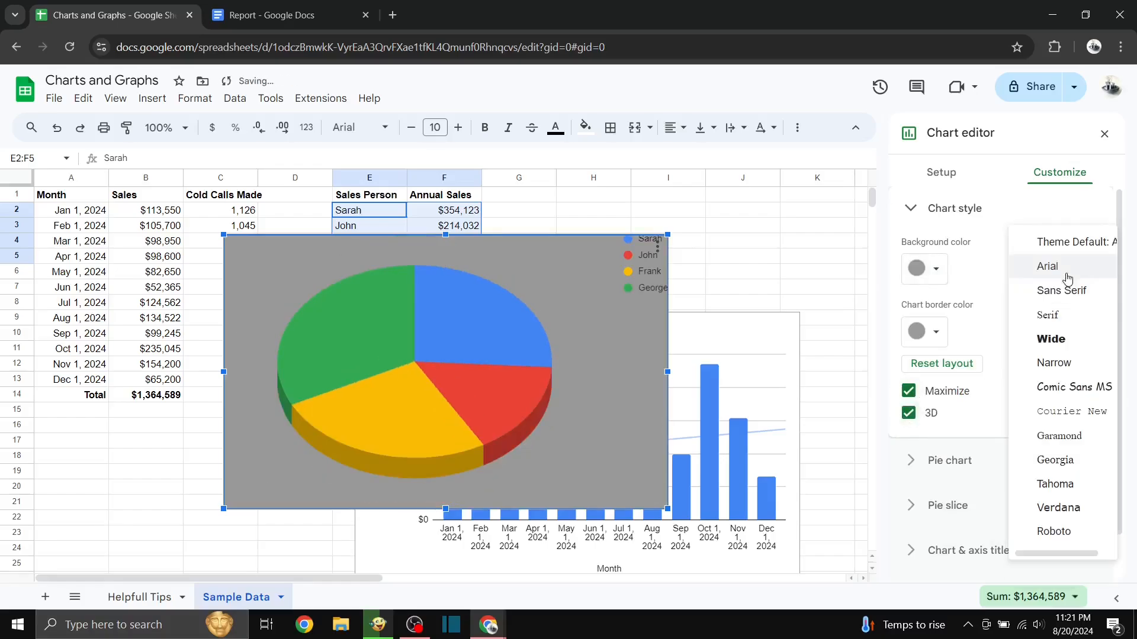
pyautogui.click(1051, 338)
# - Set the pie chart's donut hole to 25% and its slice label to Label
pyautogui.click(950, 461)
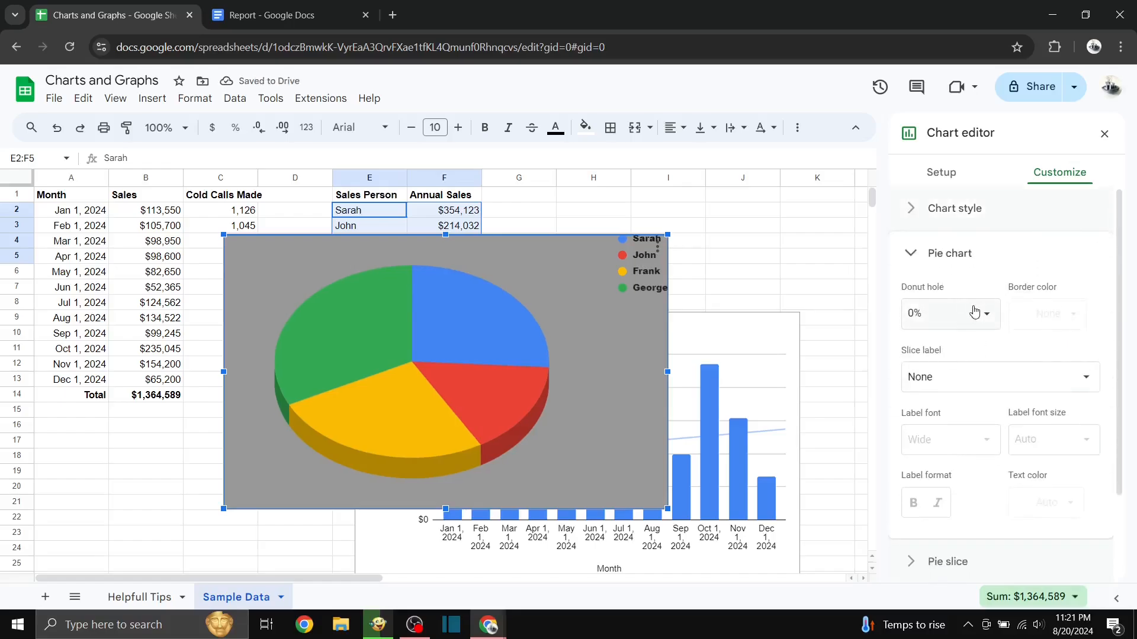
pyautogui.click(983, 316)
pyautogui.click(940, 371)
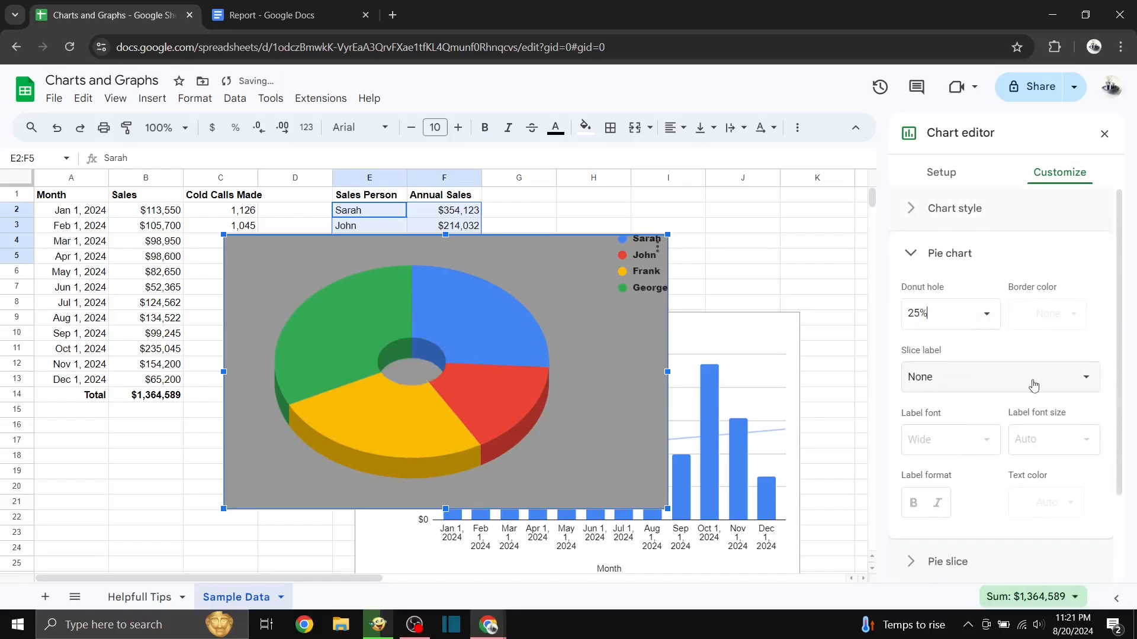
pyautogui.click(1087, 379)
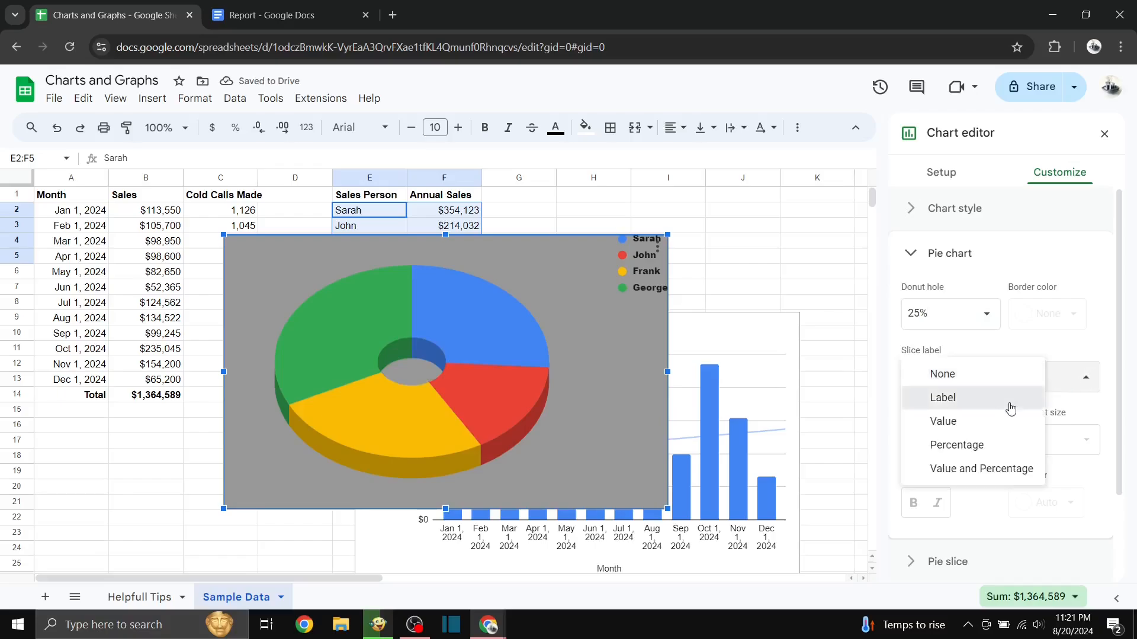
pyautogui.click(1010, 405)
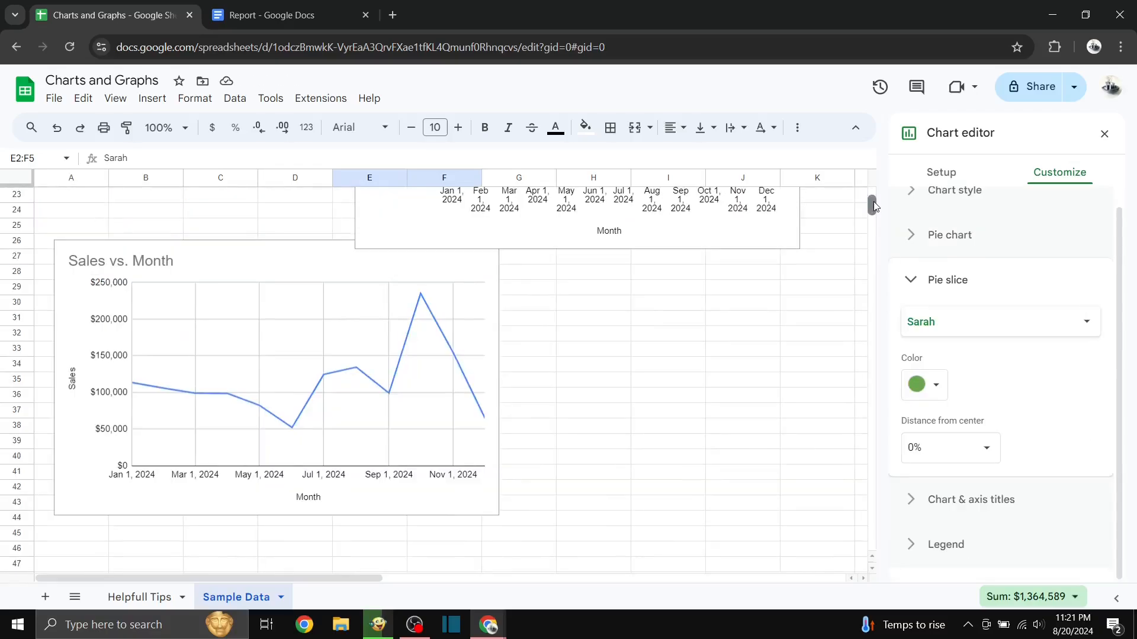
# - Look at the available download formats for the Cold Calls Made vs. Sales scatter chart
pyautogui.moveTo(873, 206); pyautogui.dragTo(873, 214)
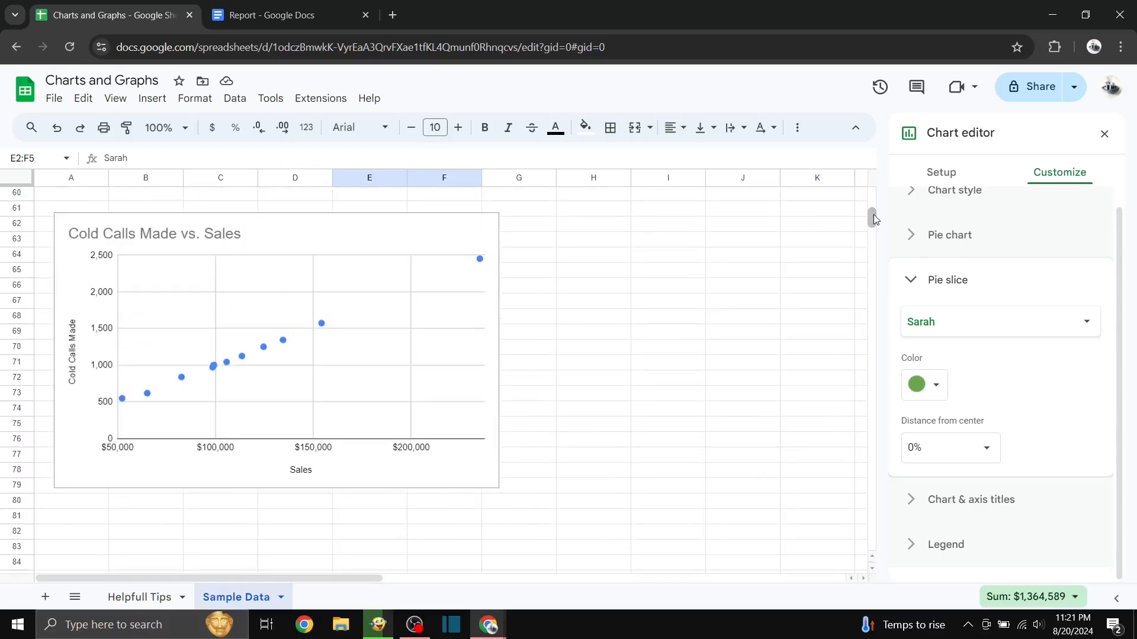
pyautogui.click(525, 231)
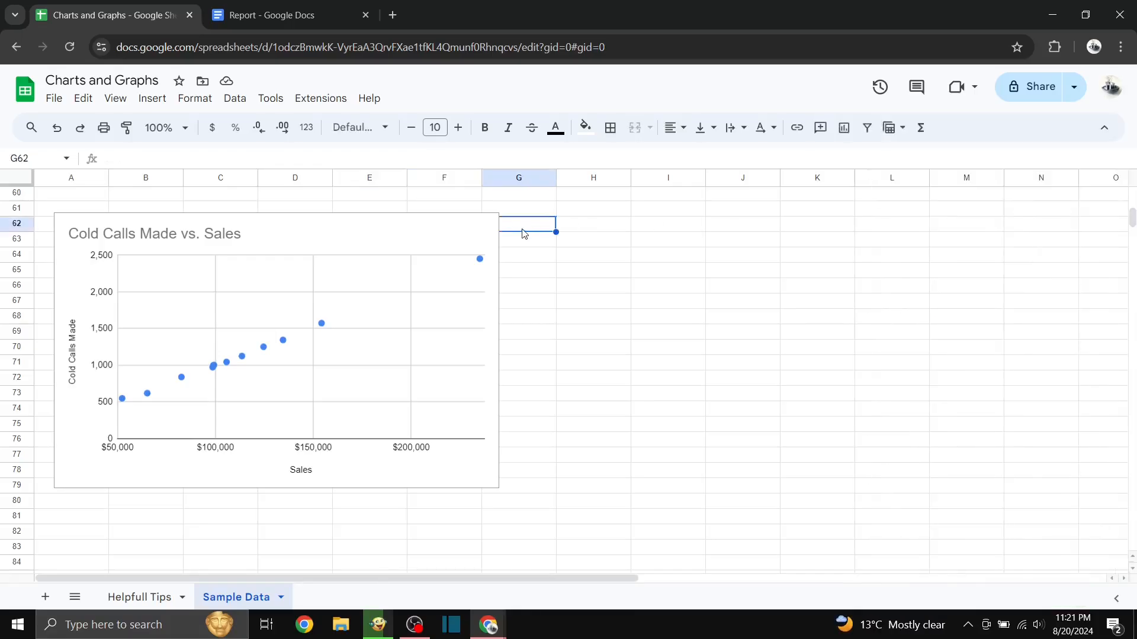
pyautogui.click(424, 236)
pyautogui.click(488, 225)
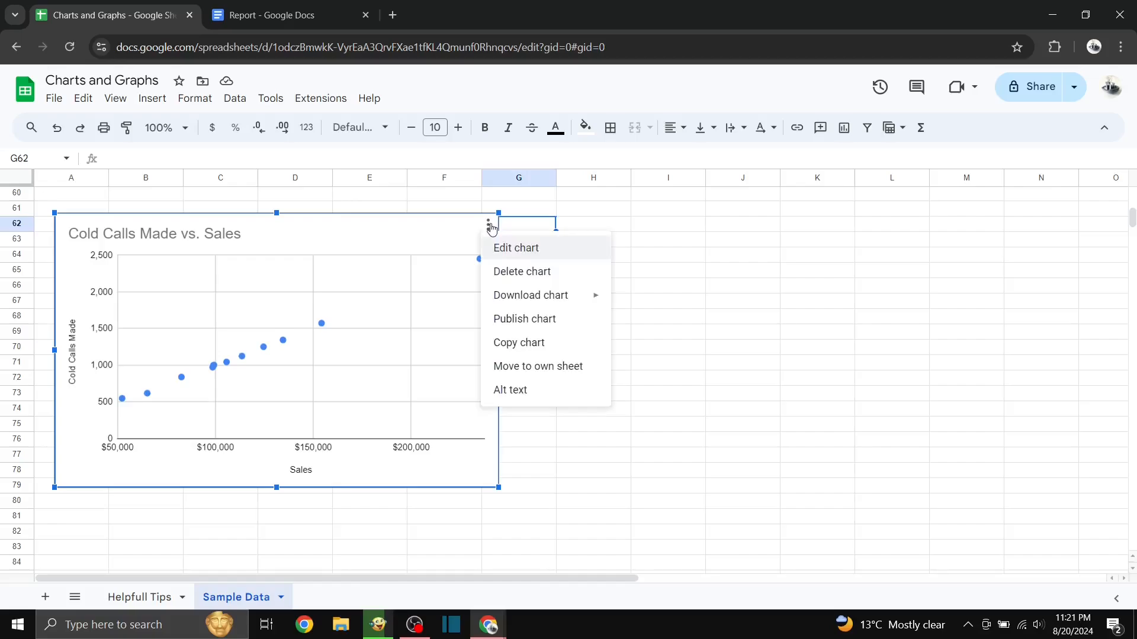
pyautogui.moveTo(512, 296)
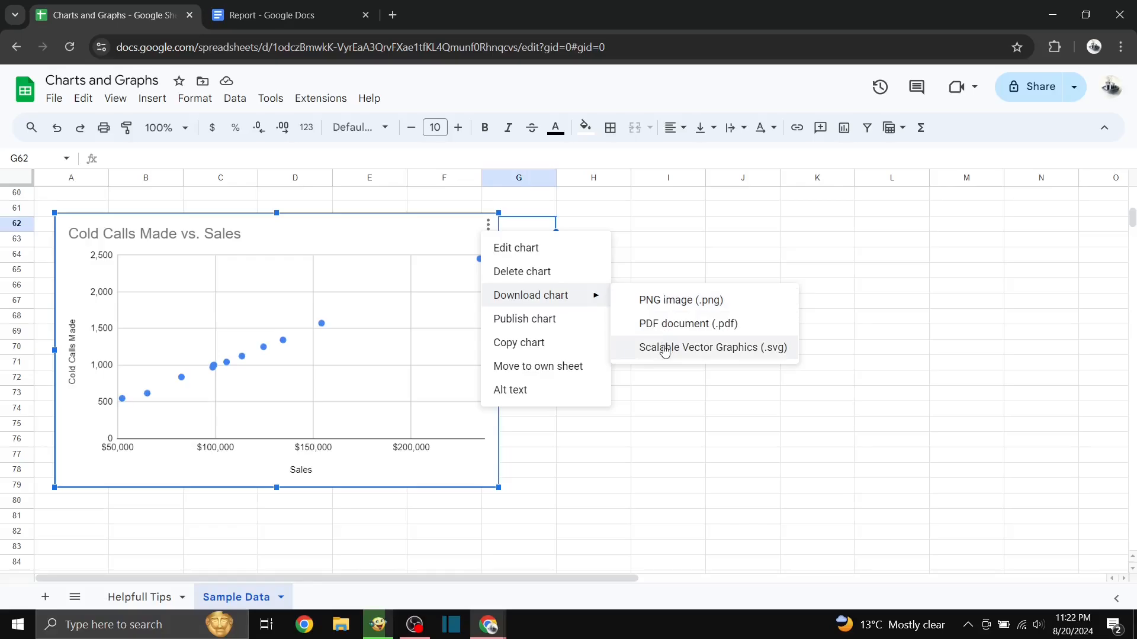
pyautogui.click(659, 245)
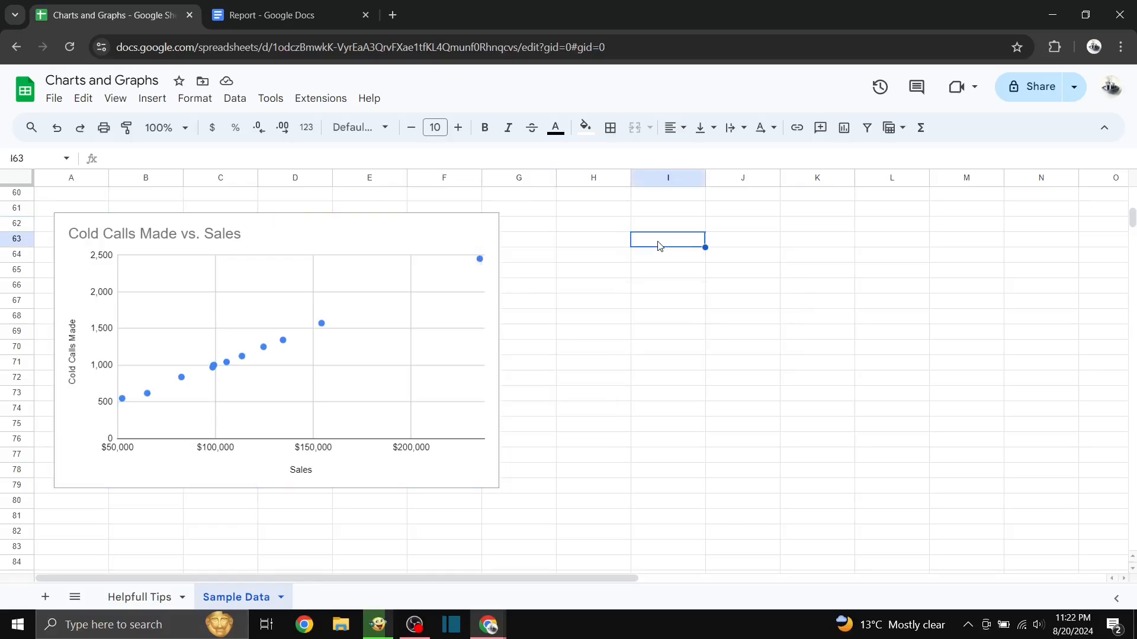
# - Copy the Cold Calls Made vs. Sales scatter chart
pyautogui.click(389, 225)
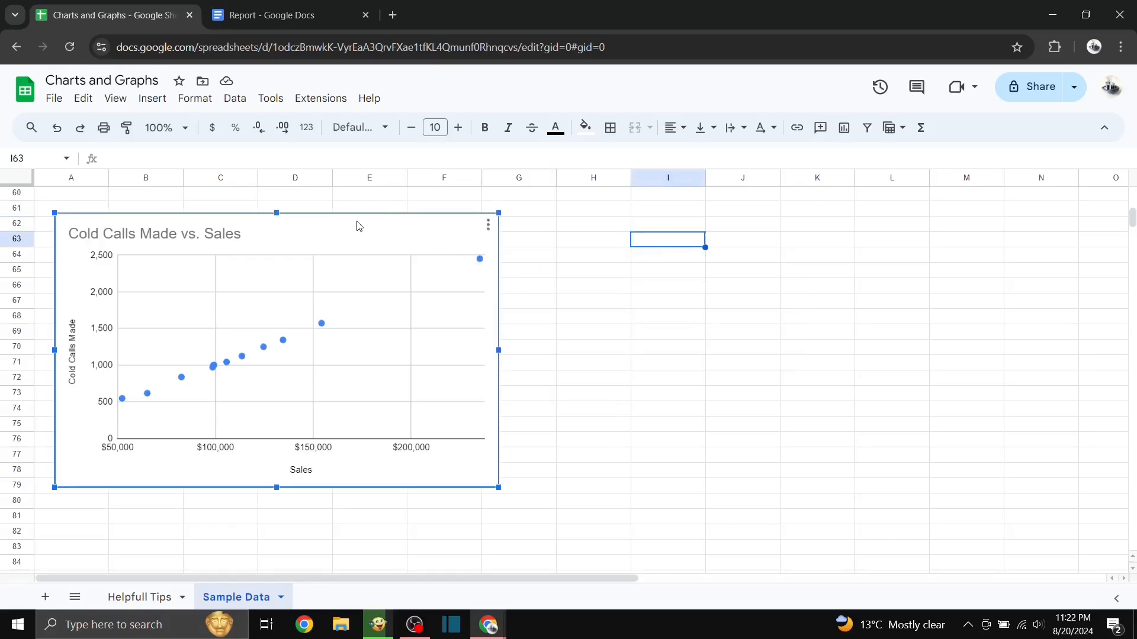
pyautogui.click(83, 99)
pyautogui.click(107, 207)
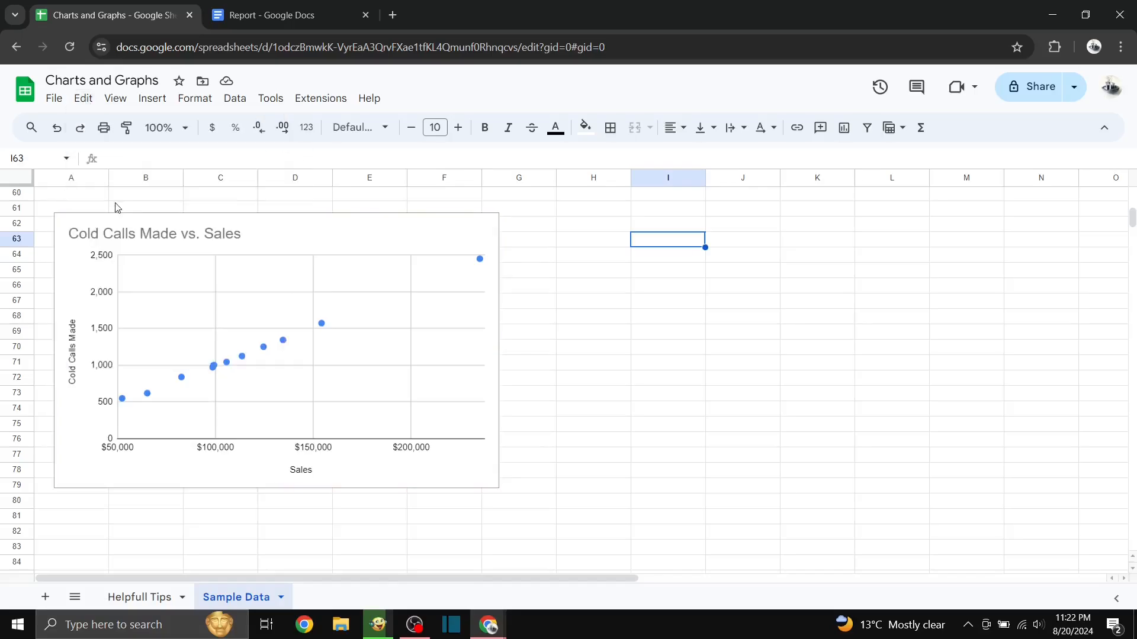
# - Switch to the Report document in Google Docs and paste the copied chart linked to the spreadsheet
pyautogui.click(278, 21)
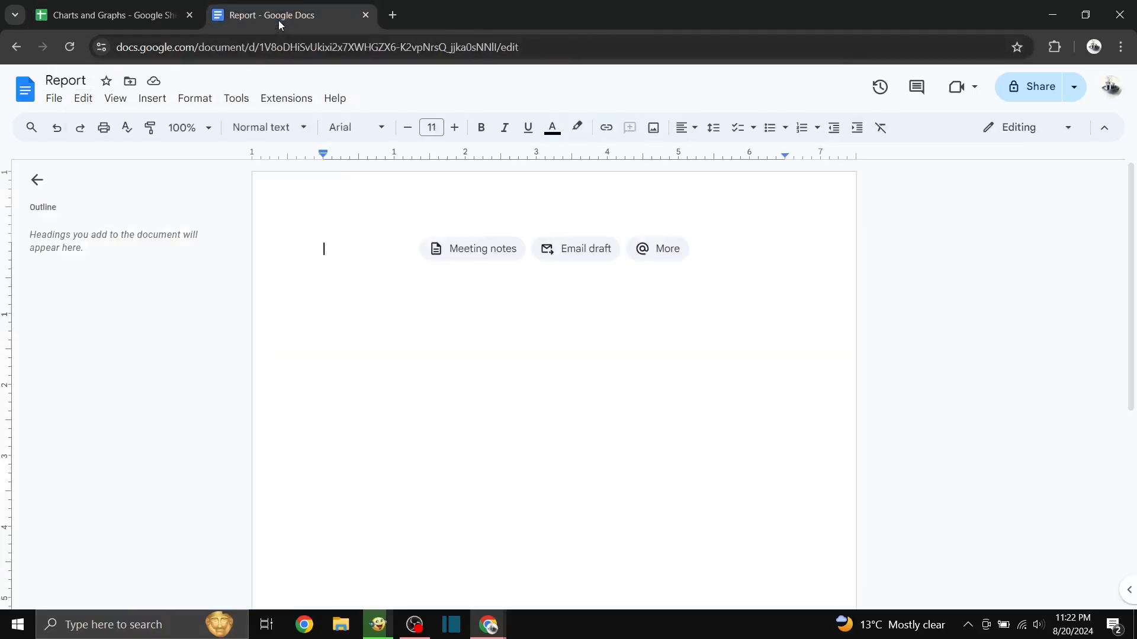
pyautogui.rightClick(331, 252)
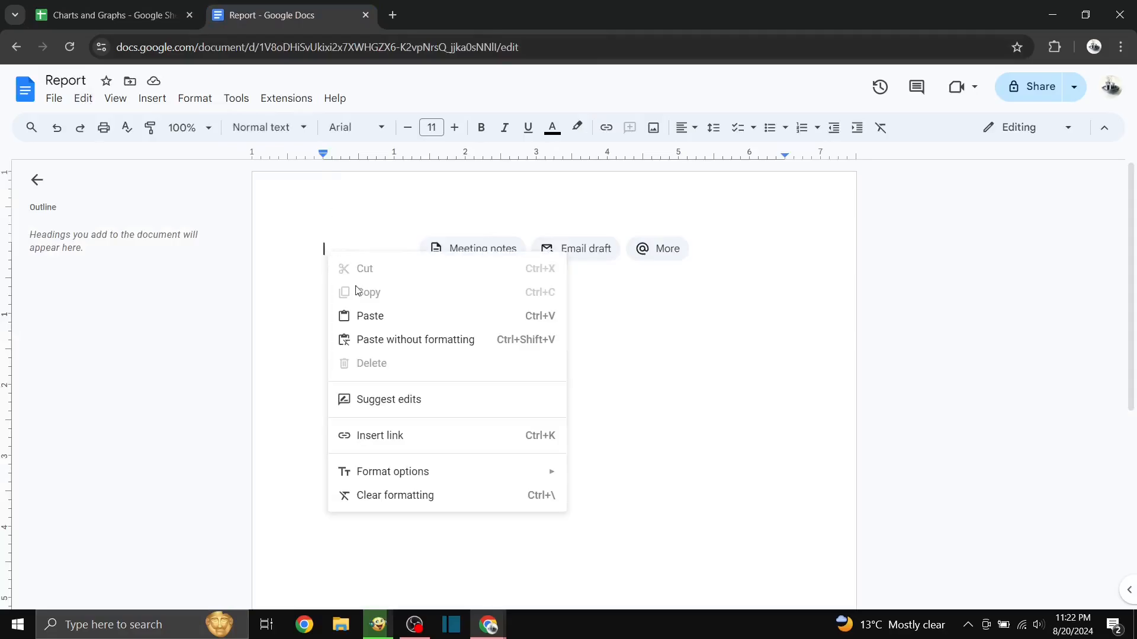
pyautogui.click(365, 318)
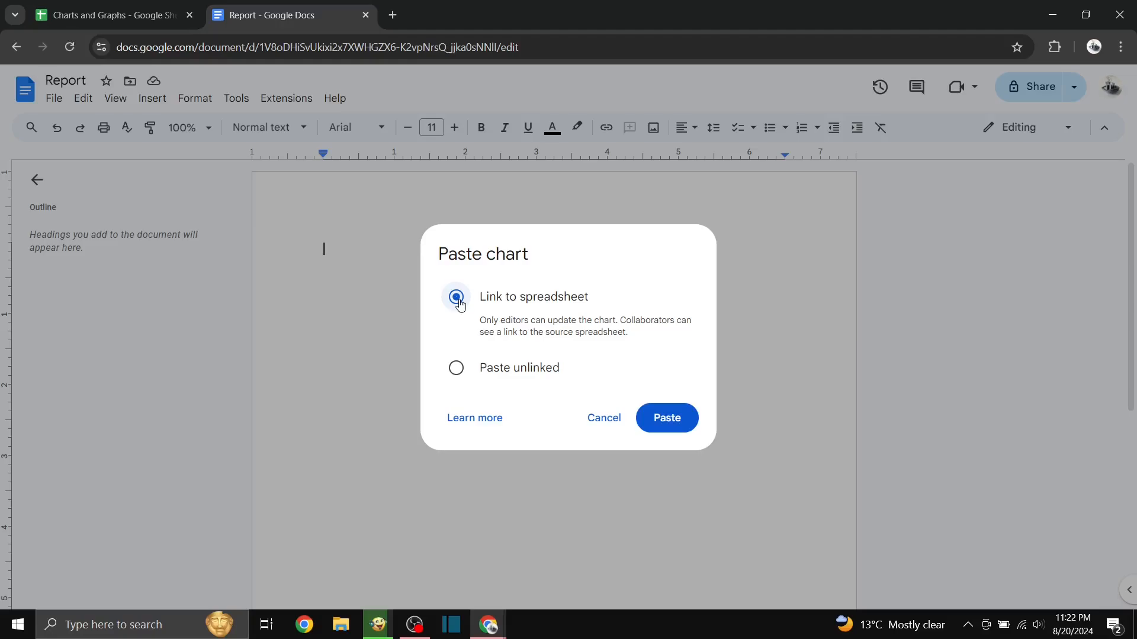
pyautogui.click(457, 369)
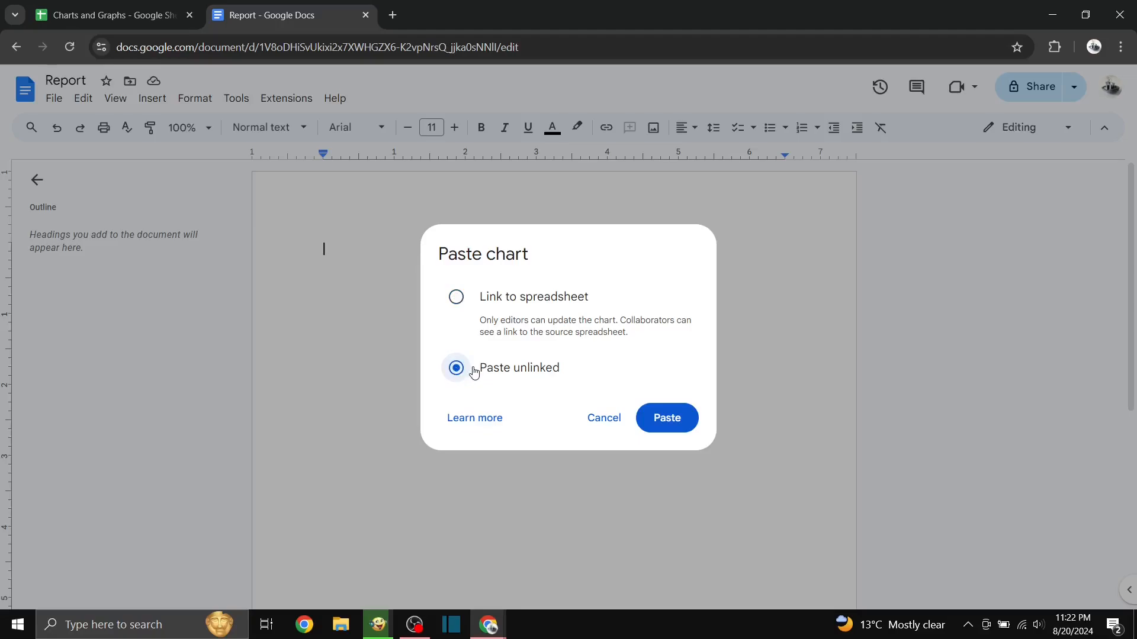
pyautogui.click(455, 297)
pyautogui.click(685, 421)
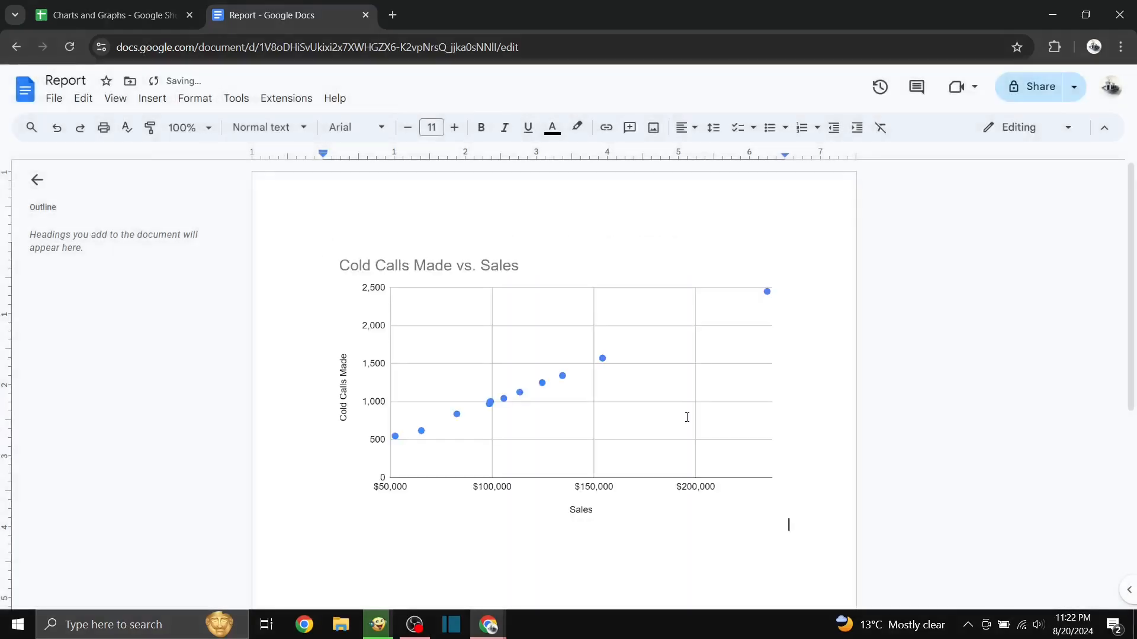
# - Return to the Charts and Graphs spreadsheet and enable Switch rows / columns for the Cold Calls Made vs. Sales chart
pyautogui.click(131, 14)
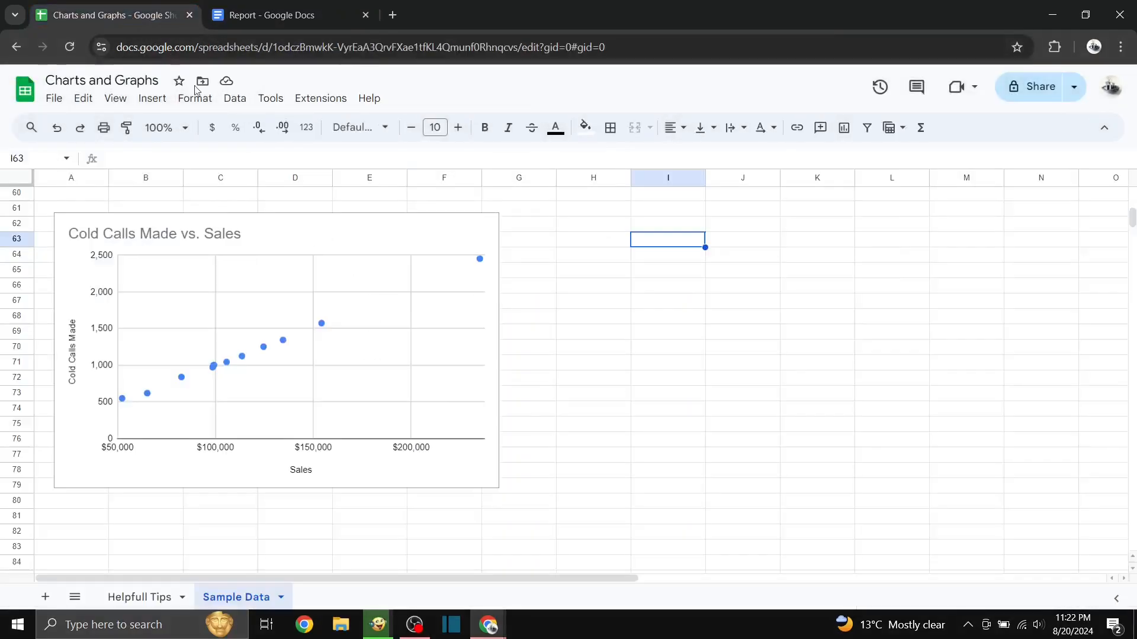
pyautogui.click(434, 241)
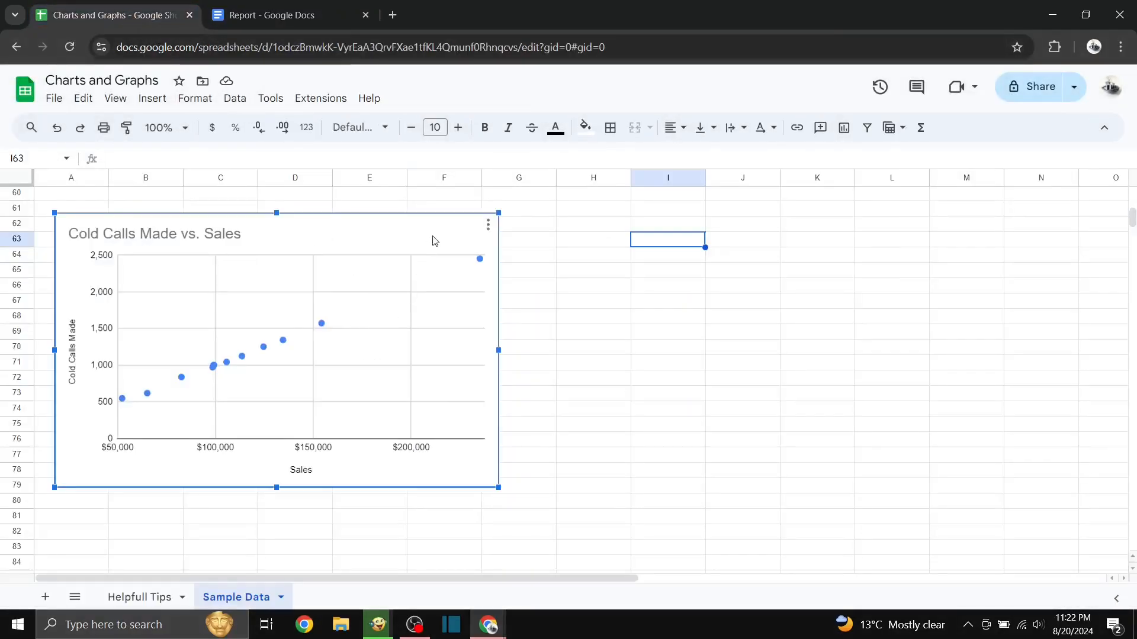
pyautogui.click(491, 232)
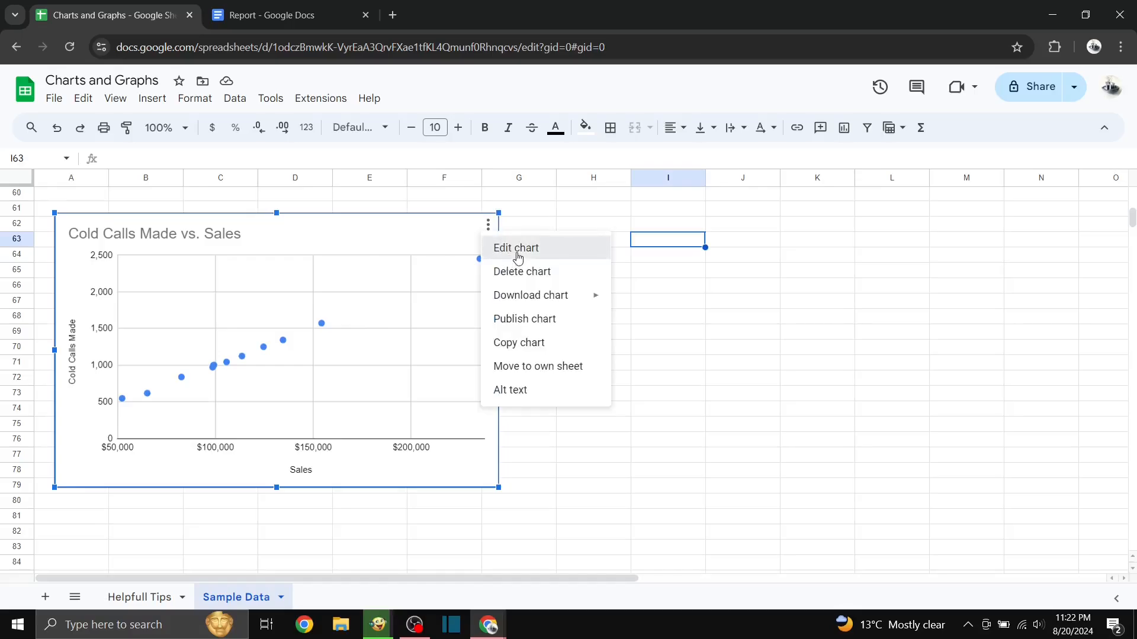
pyautogui.click(516, 256)
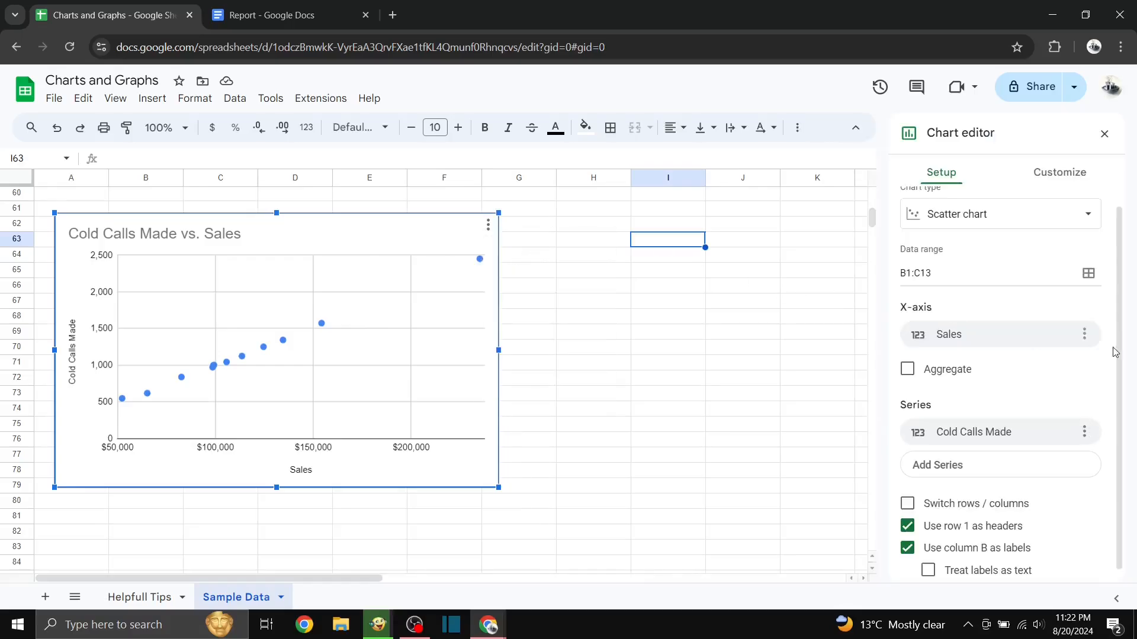
pyautogui.click(906, 503)
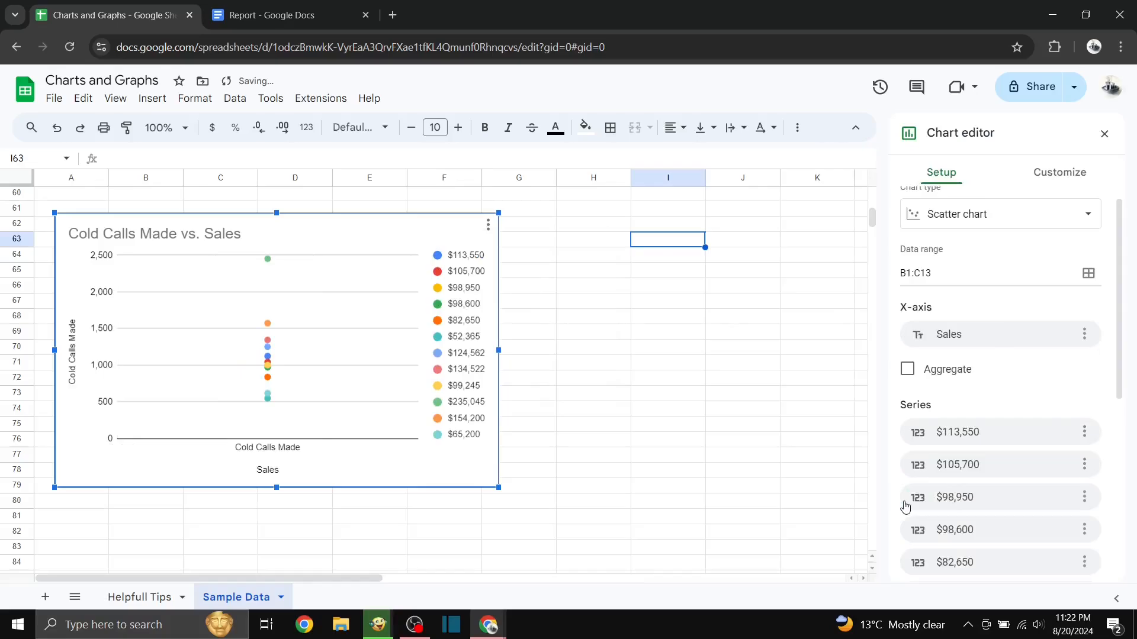
# - Update the linked chart in the Report document, and go back to the pie chart on the spreadsheet's Sample Data sheet
pyautogui.click(254, 13)
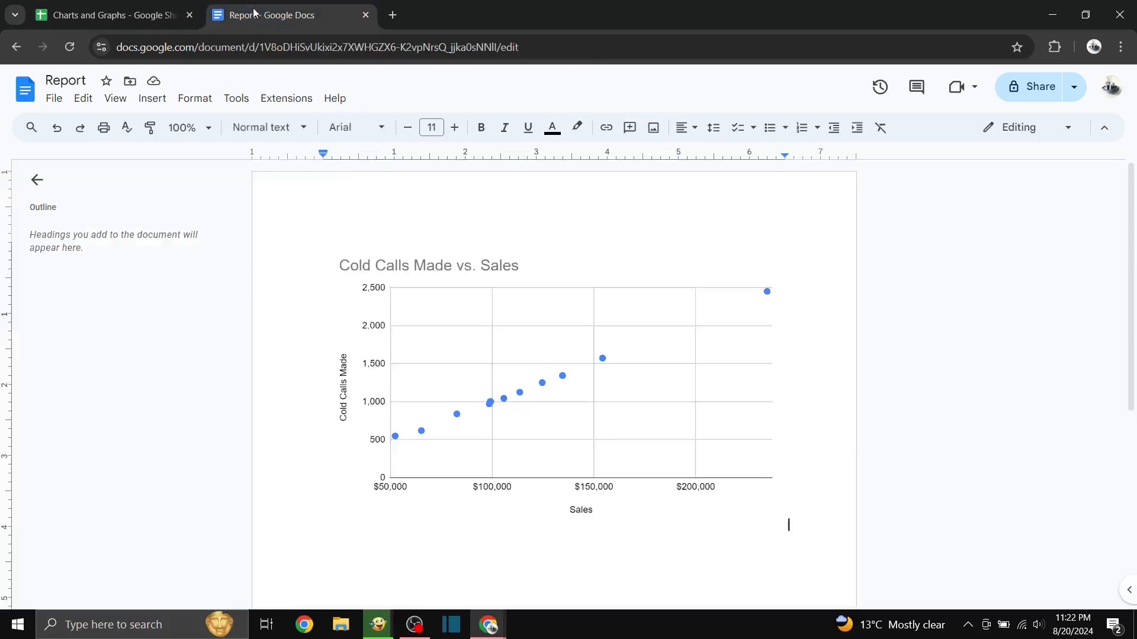
pyautogui.moveTo(764, 268)
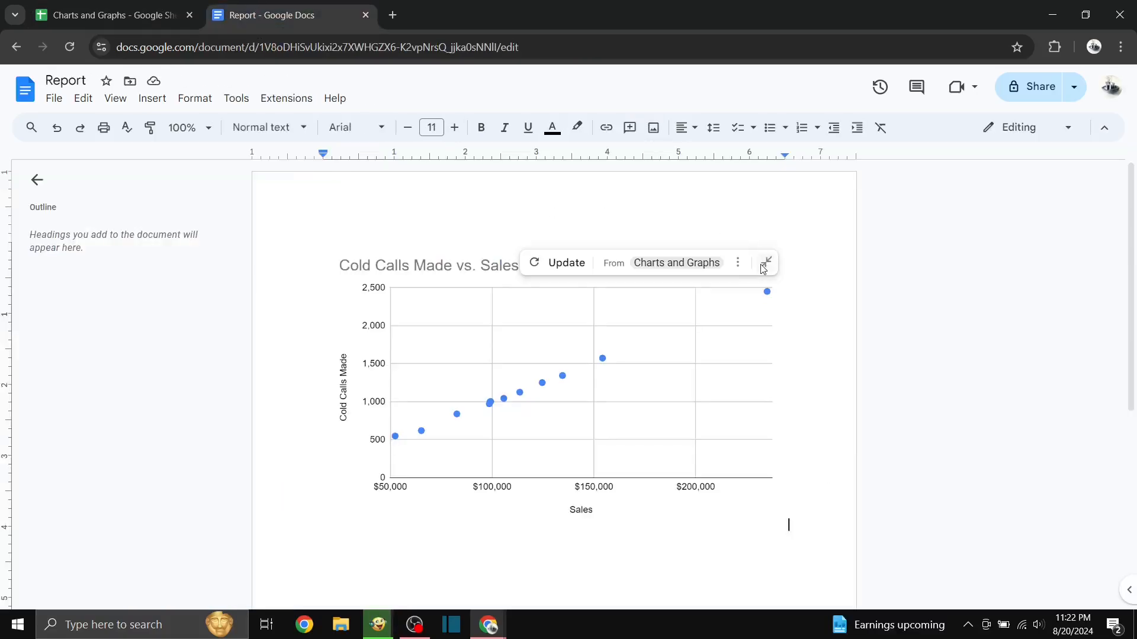
pyautogui.click(569, 262)
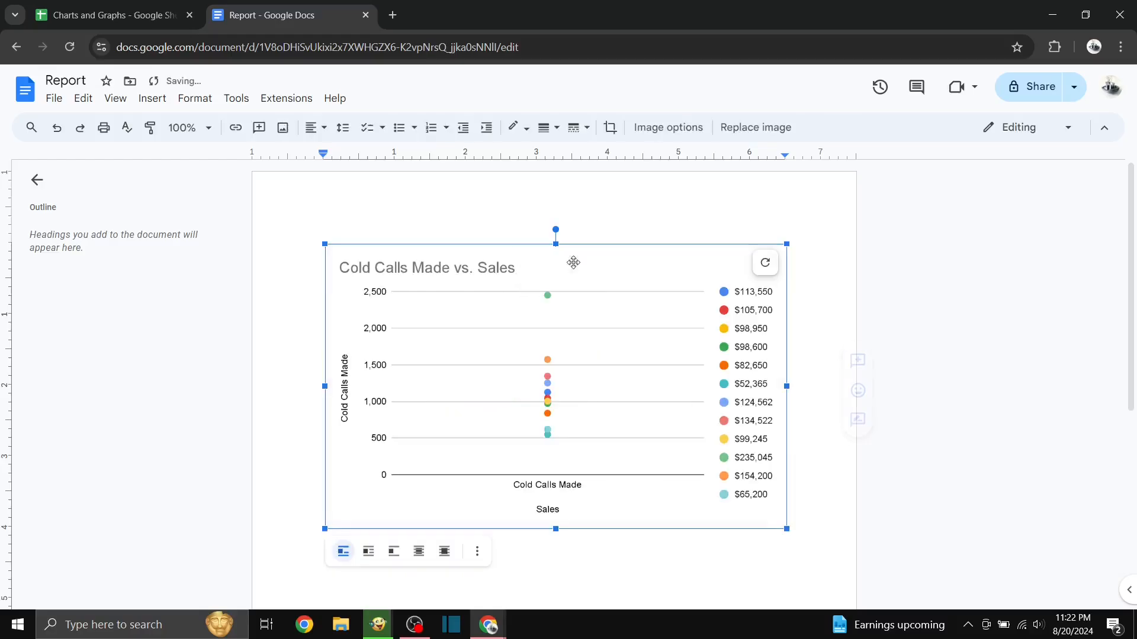
pyautogui.click(135, 16)
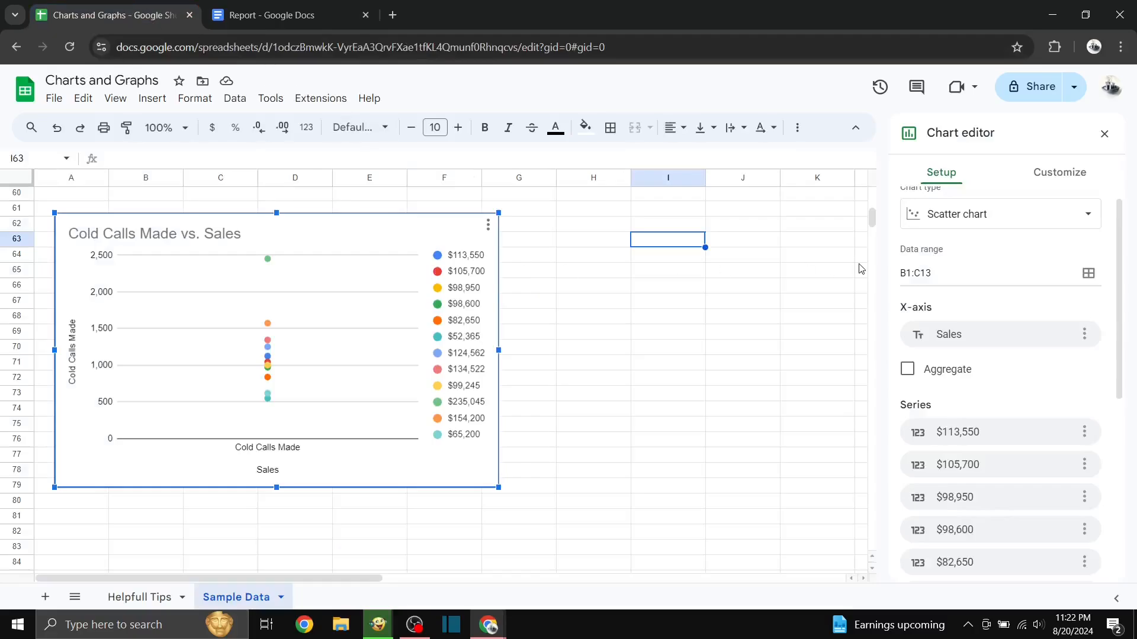
pyautogui.moveTo(872, 219); pyautogui.dragTo(872, 195)
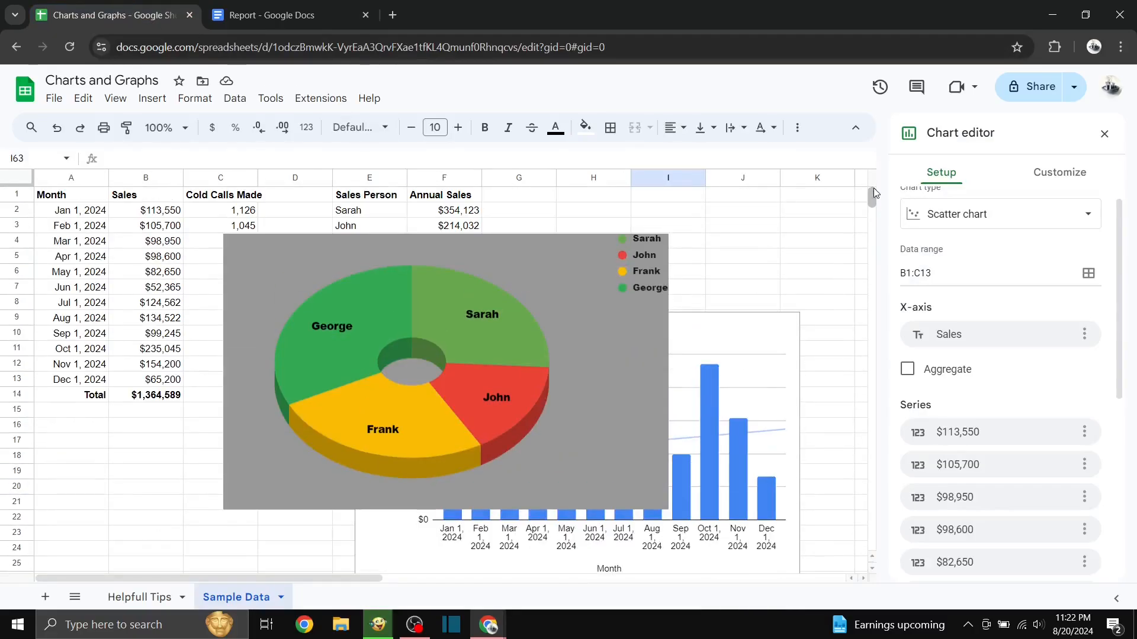